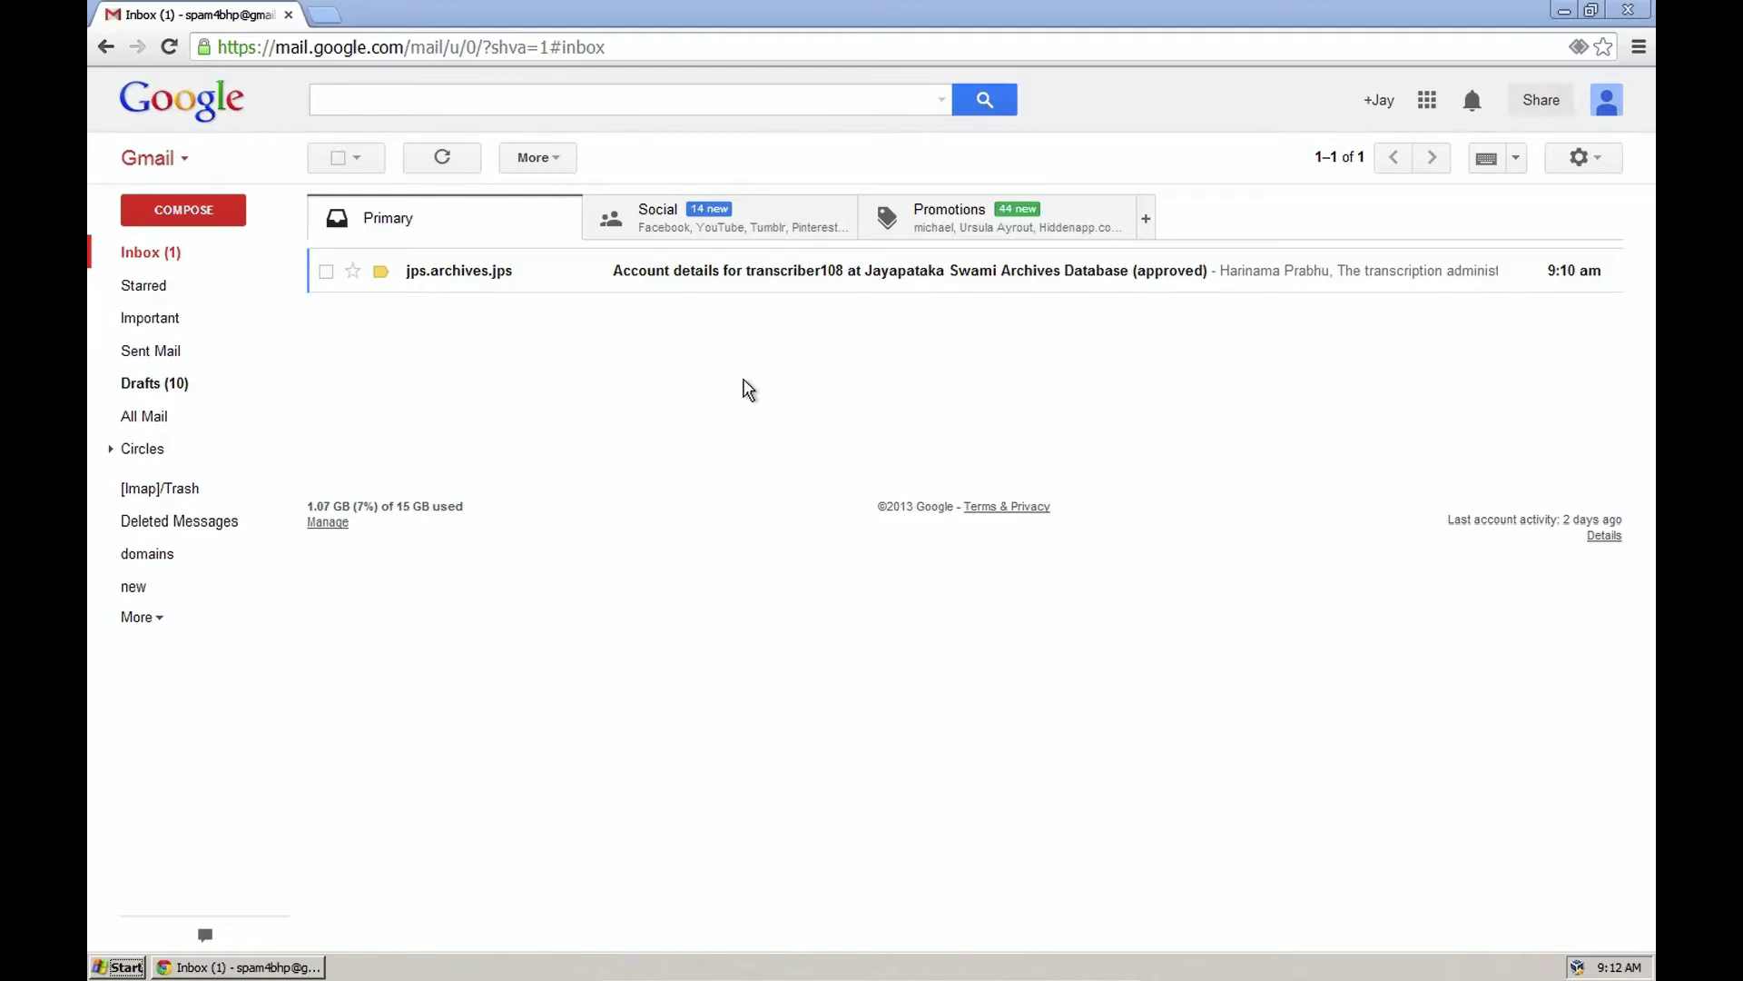
- Open the 'Account details' approval email and follow its one-time reset link
{"action": "left_click", "coordinate": [729, 282]}
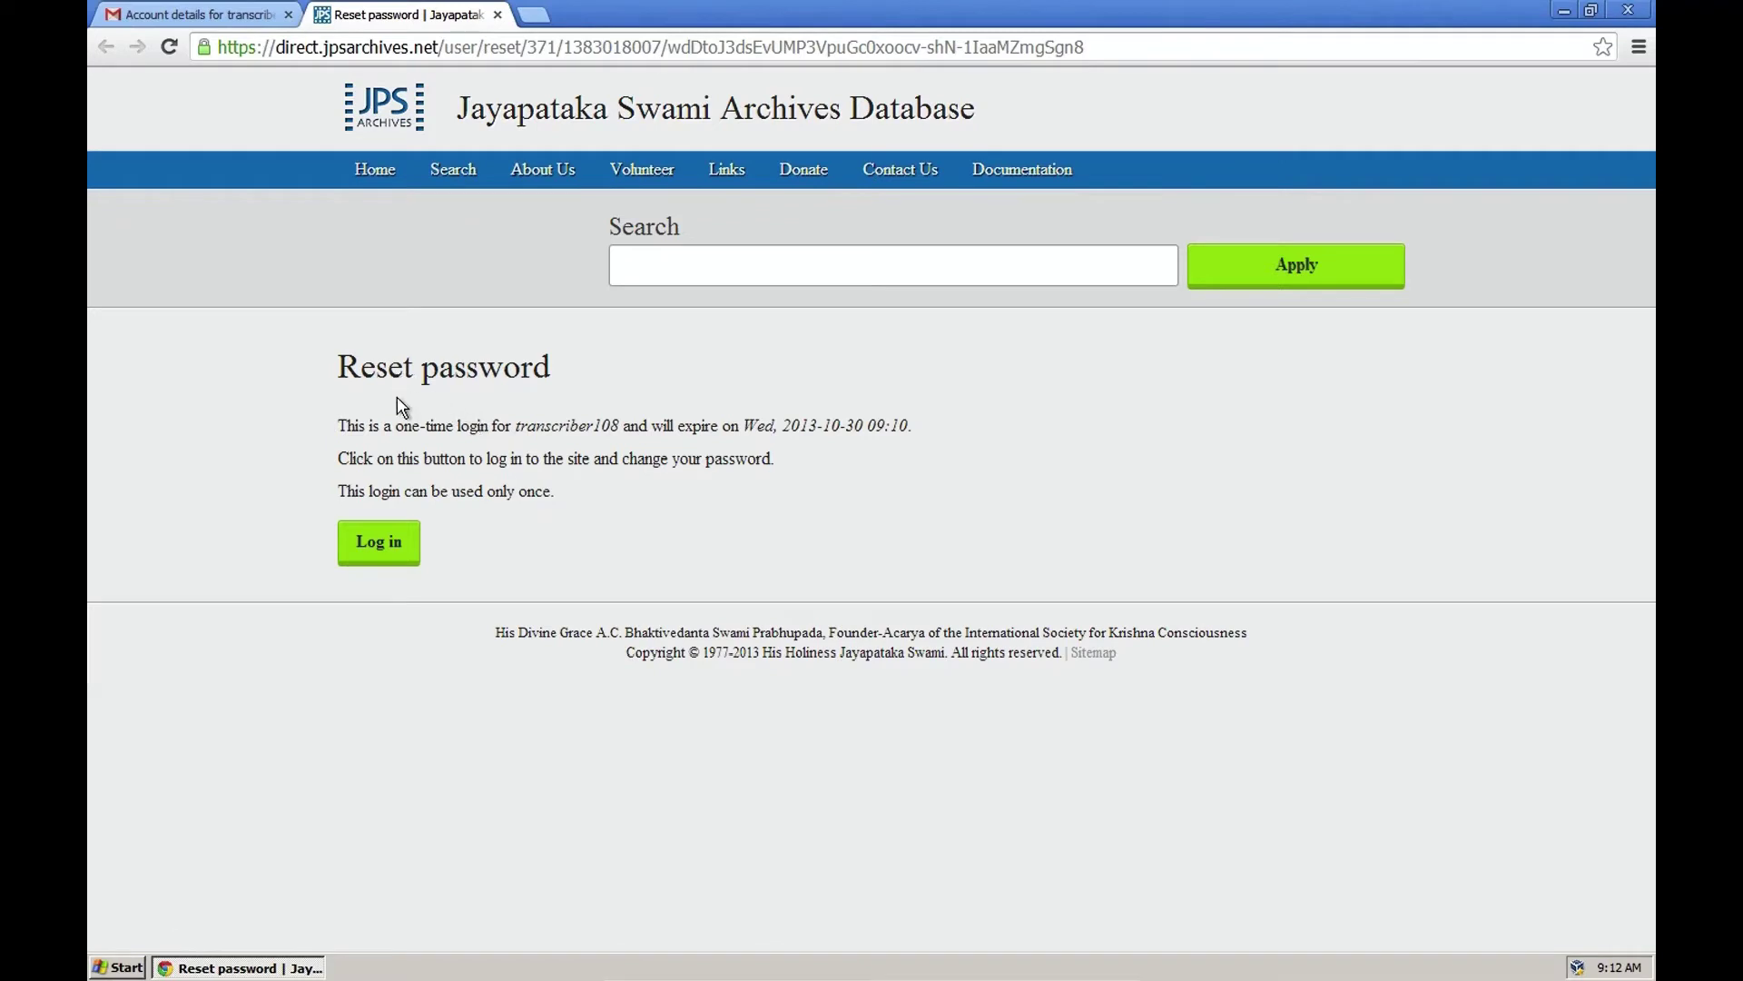
- Log in with the one-time link and change the username to 'harinama'
{"action": "left_click", "coordinate": [377, 548]}
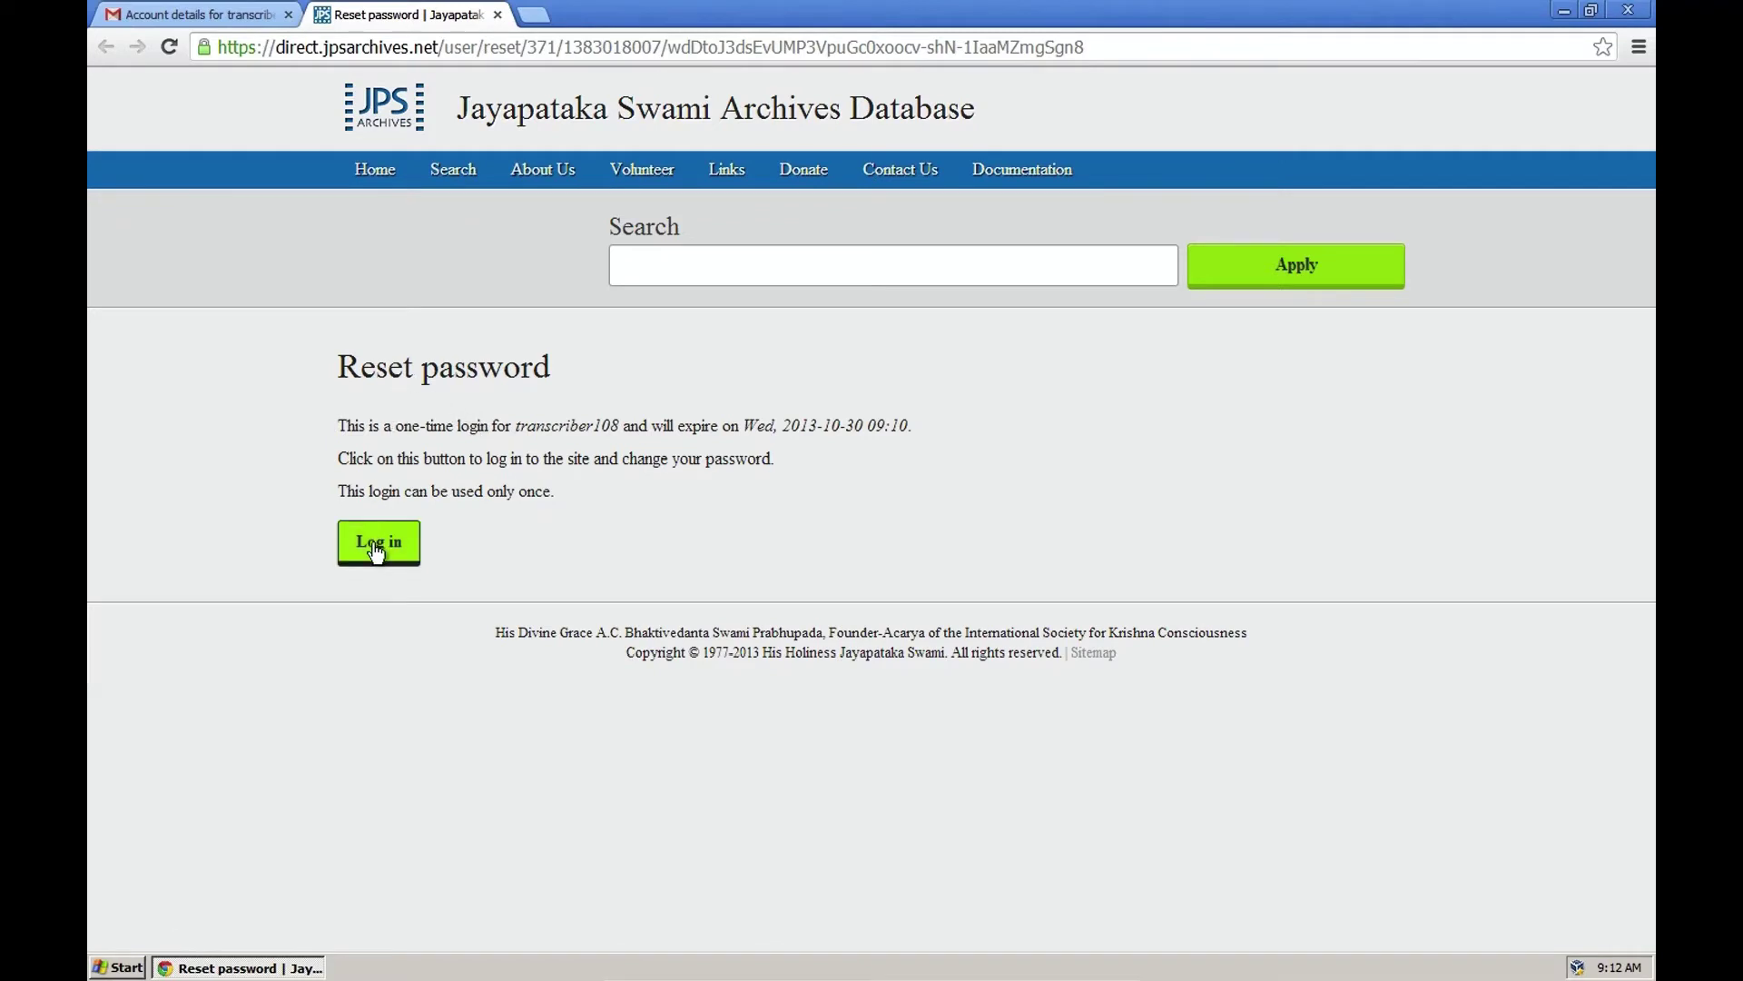
{"action": "left_click", "coordinate": [376, 549]}
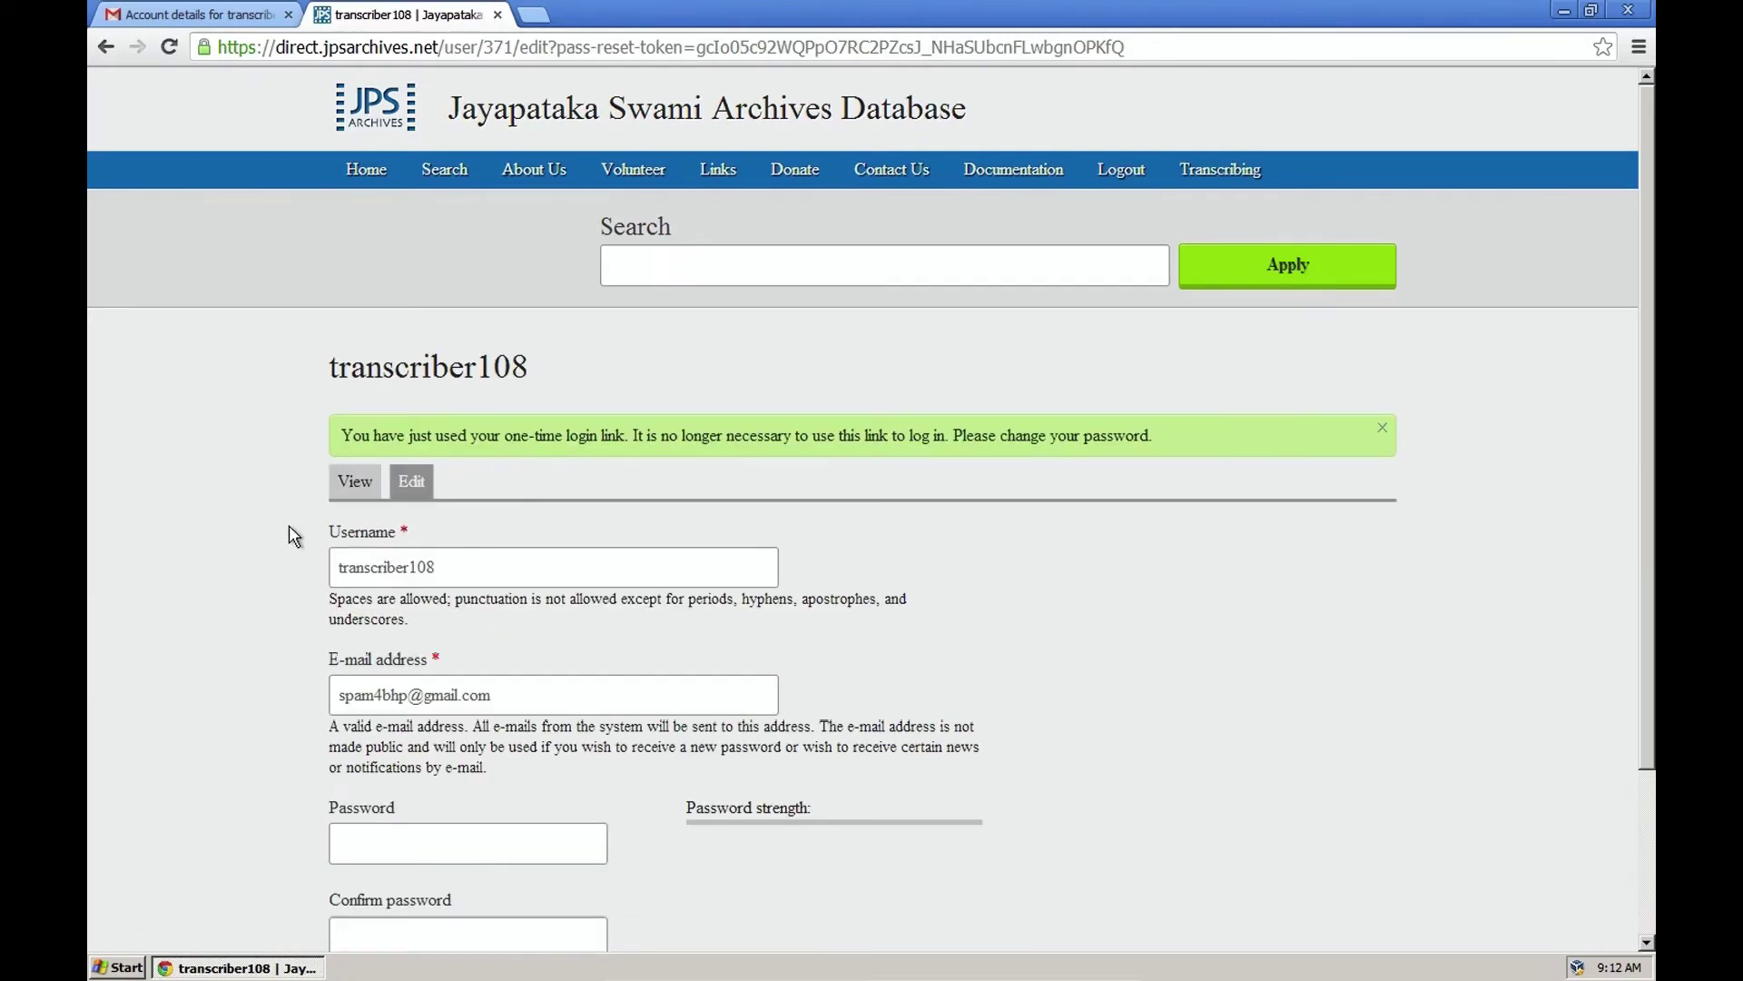
{"action": "left_click", "coordinate": [468, 565]}
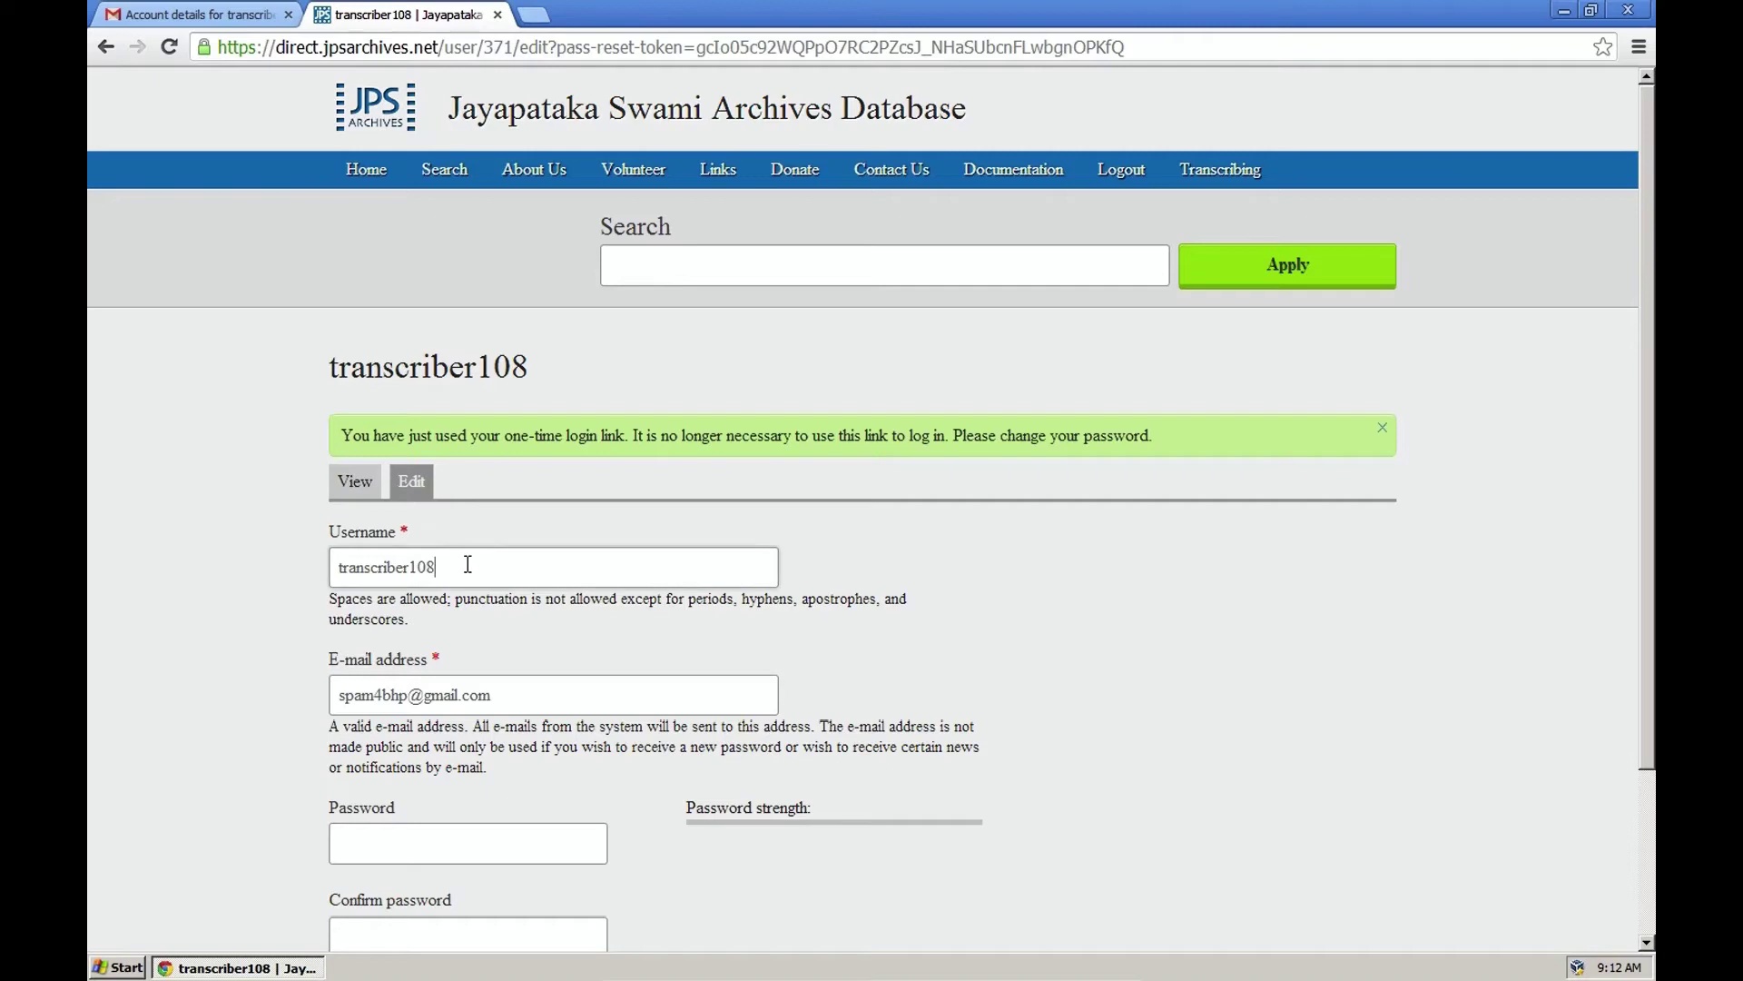
{"action": "key", "text": "BackSpace"}
{"action": "key", "text": "BackSpace"}
{"action": "key", "text": "BackSpace"}
{"action": "key", "text": "BackSpace"}
{"action": "type", "text": "harinama"}
{"action": "scroll", "coordinate": [281, 607], "scroll_direction": "down", "scroll_amount": 3}
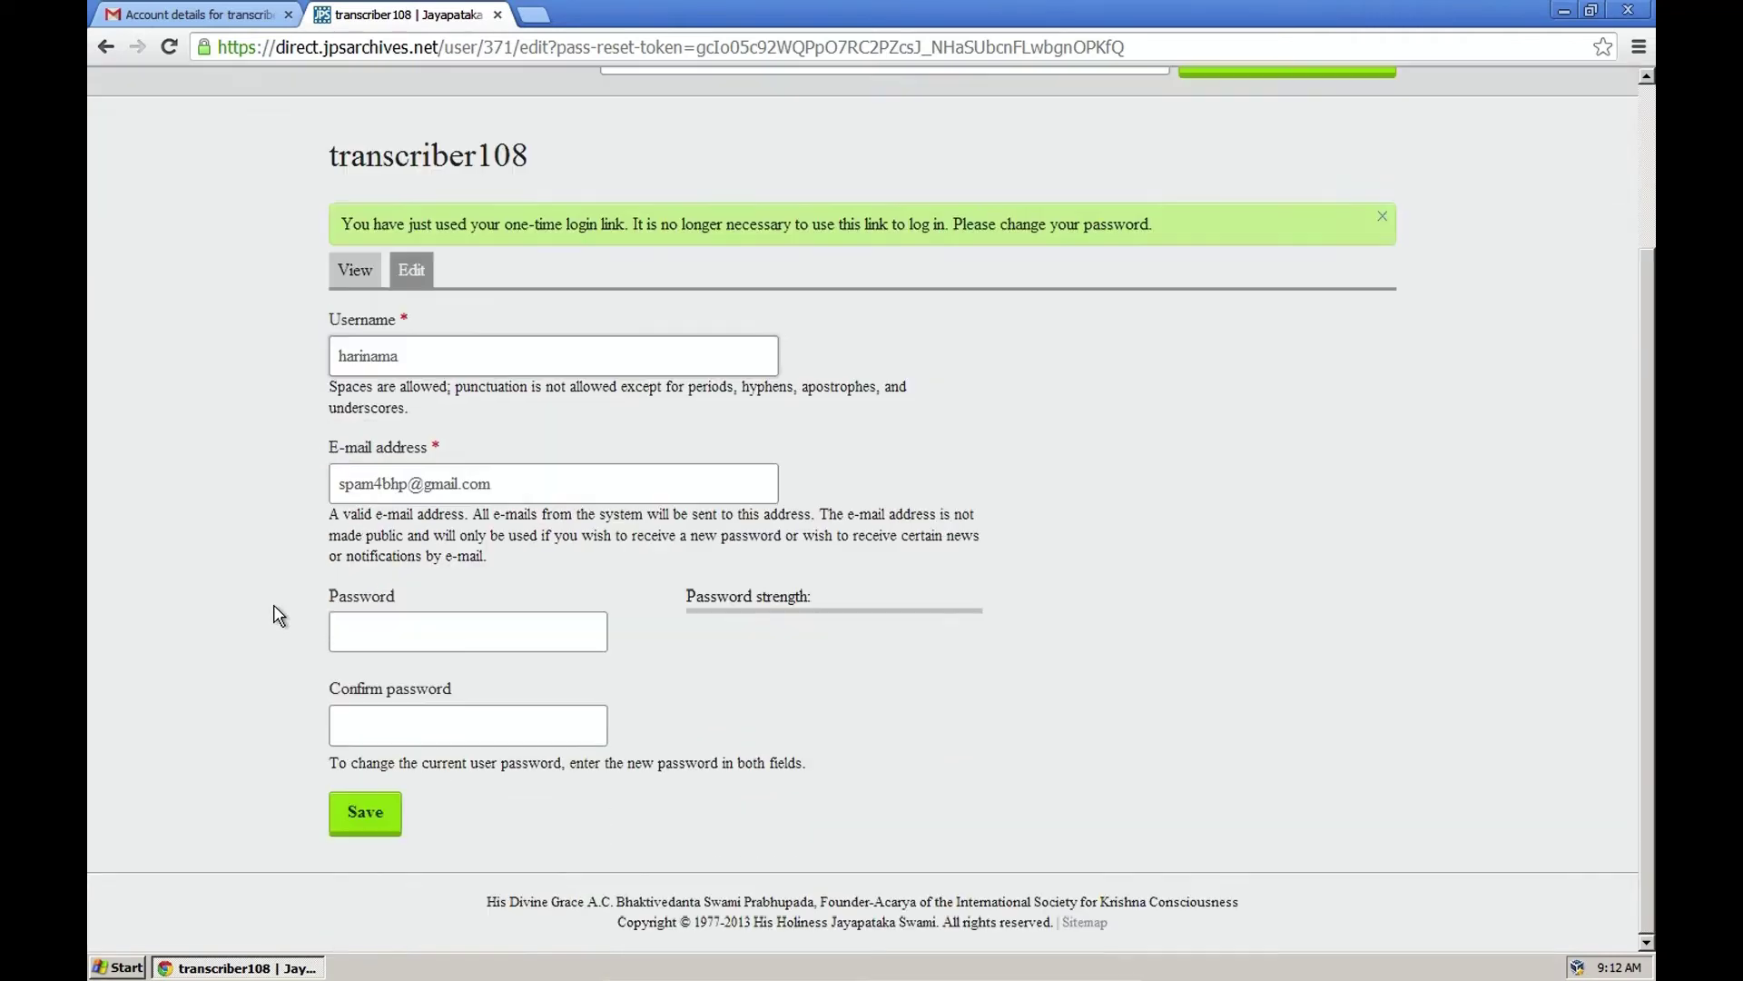
{"action": "left_click", "coordinate": [350, 630]}
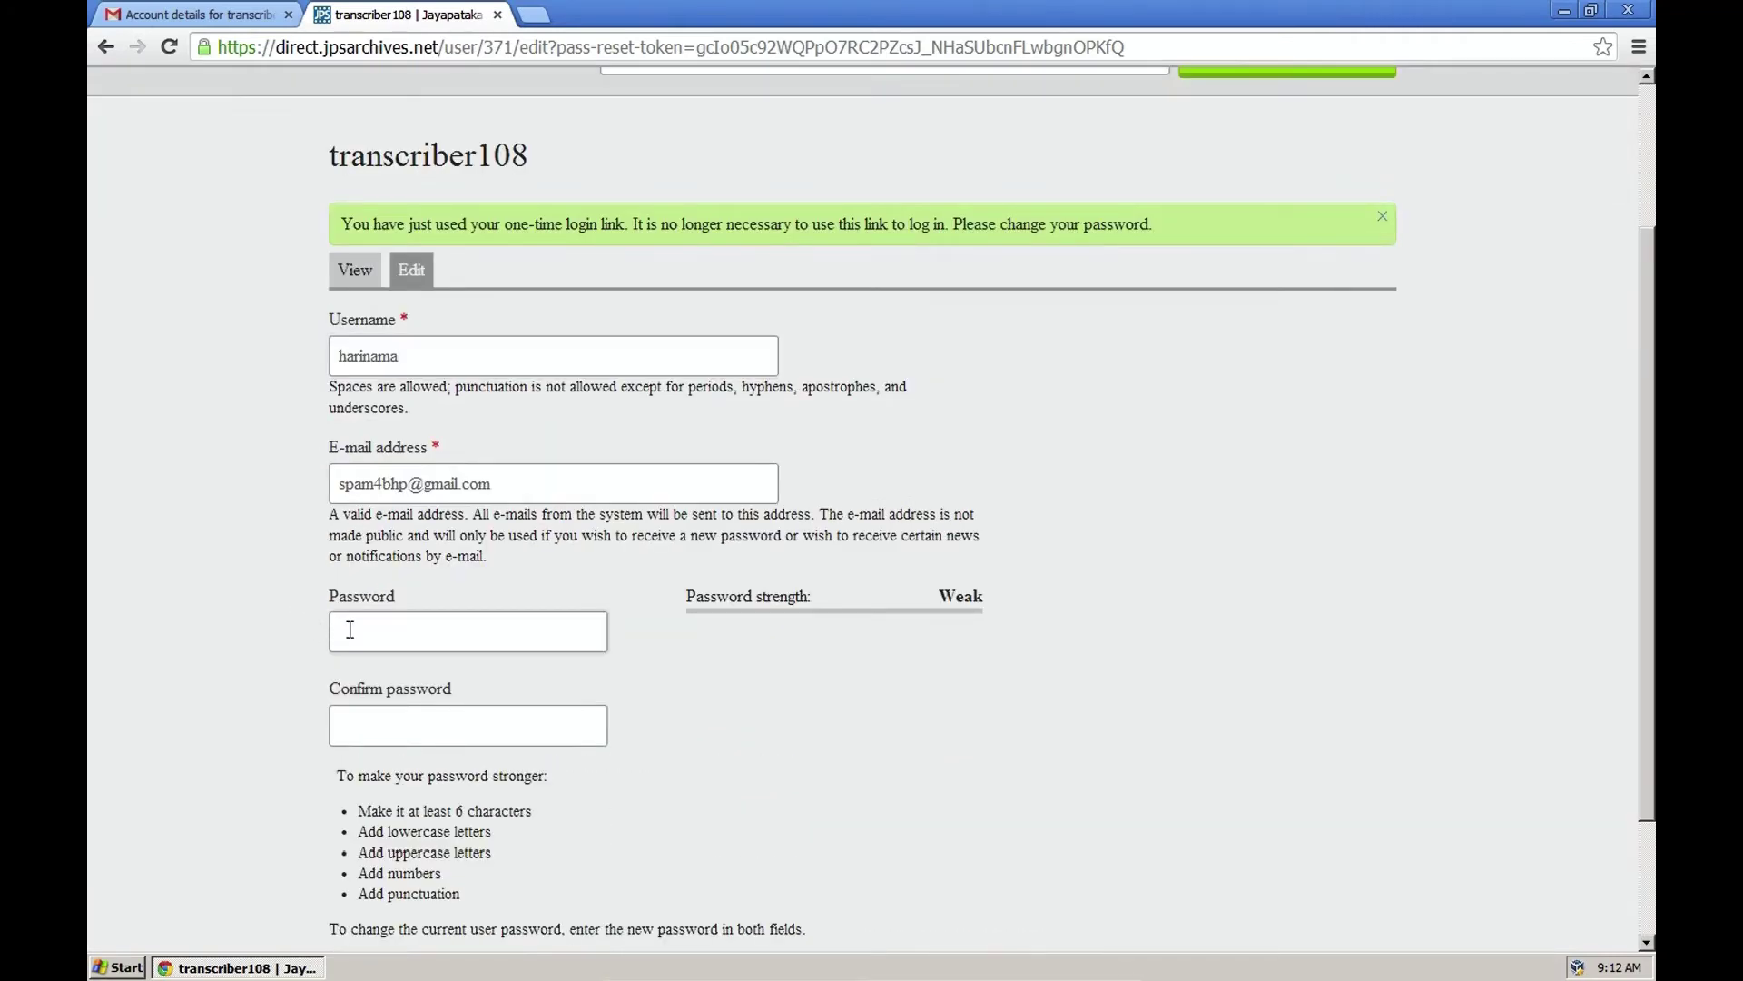
{"action": "key", "text": "Tab"}
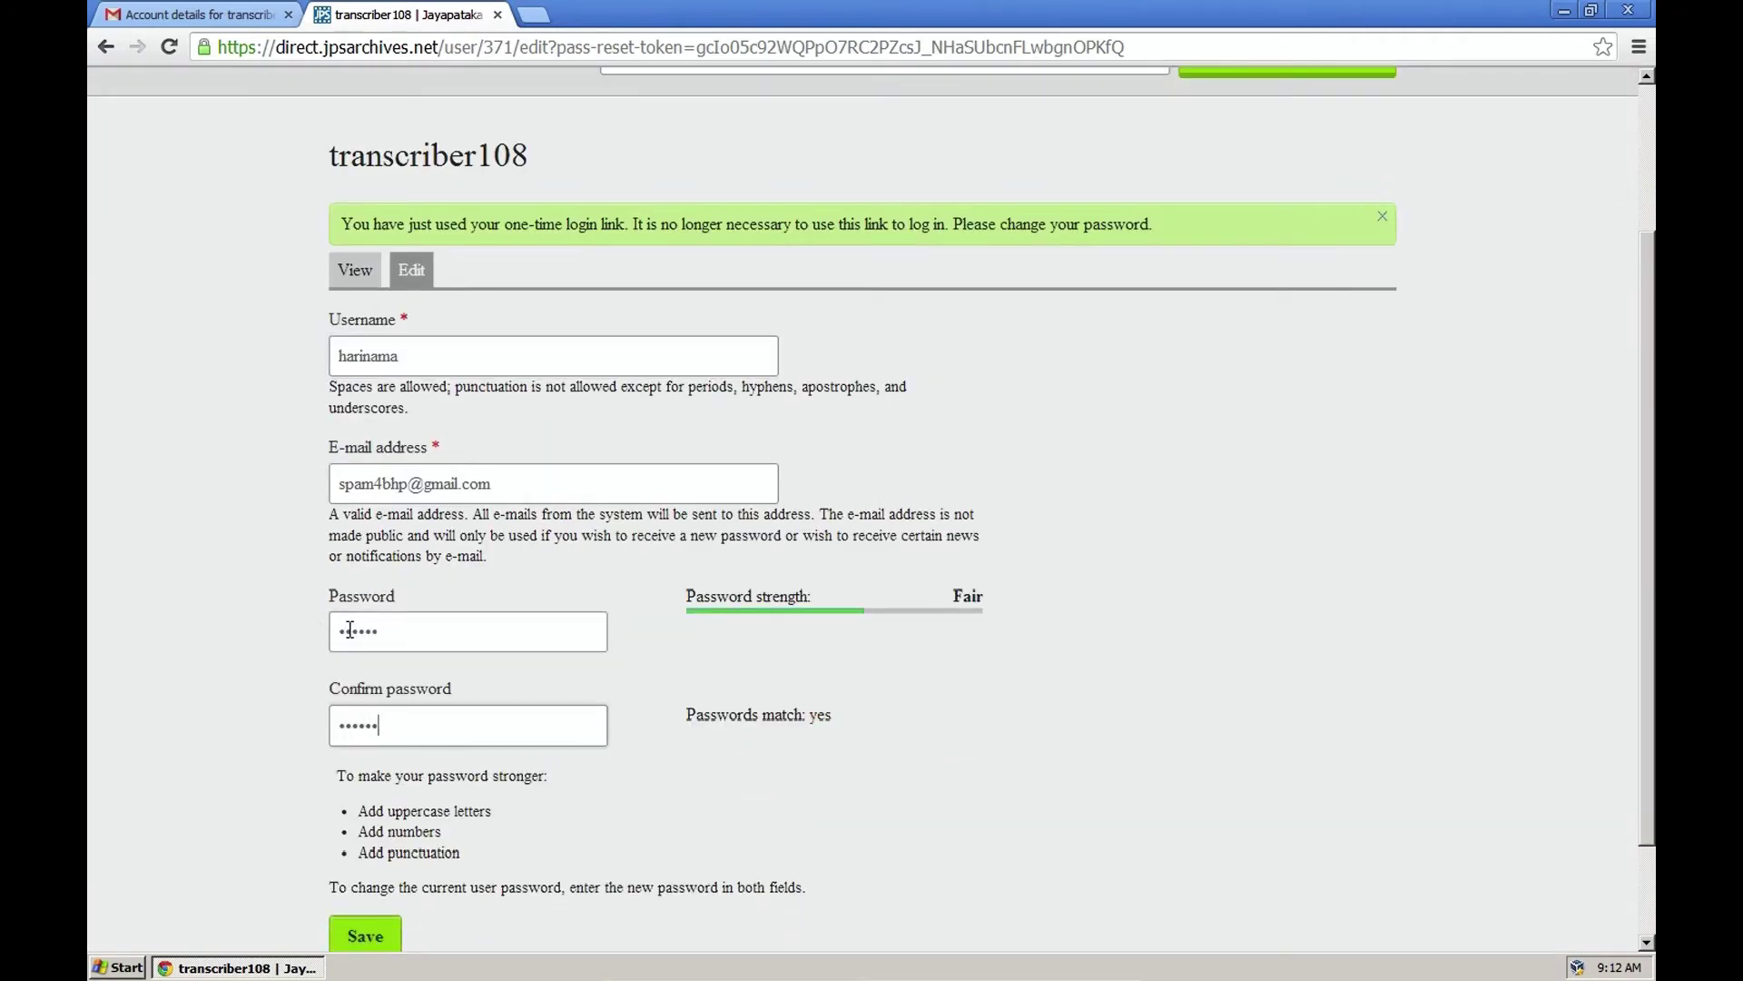
{"action": "scroll", "coordinate": [309, 708], "scroll_direction": "down", "scroll_amount": 2}
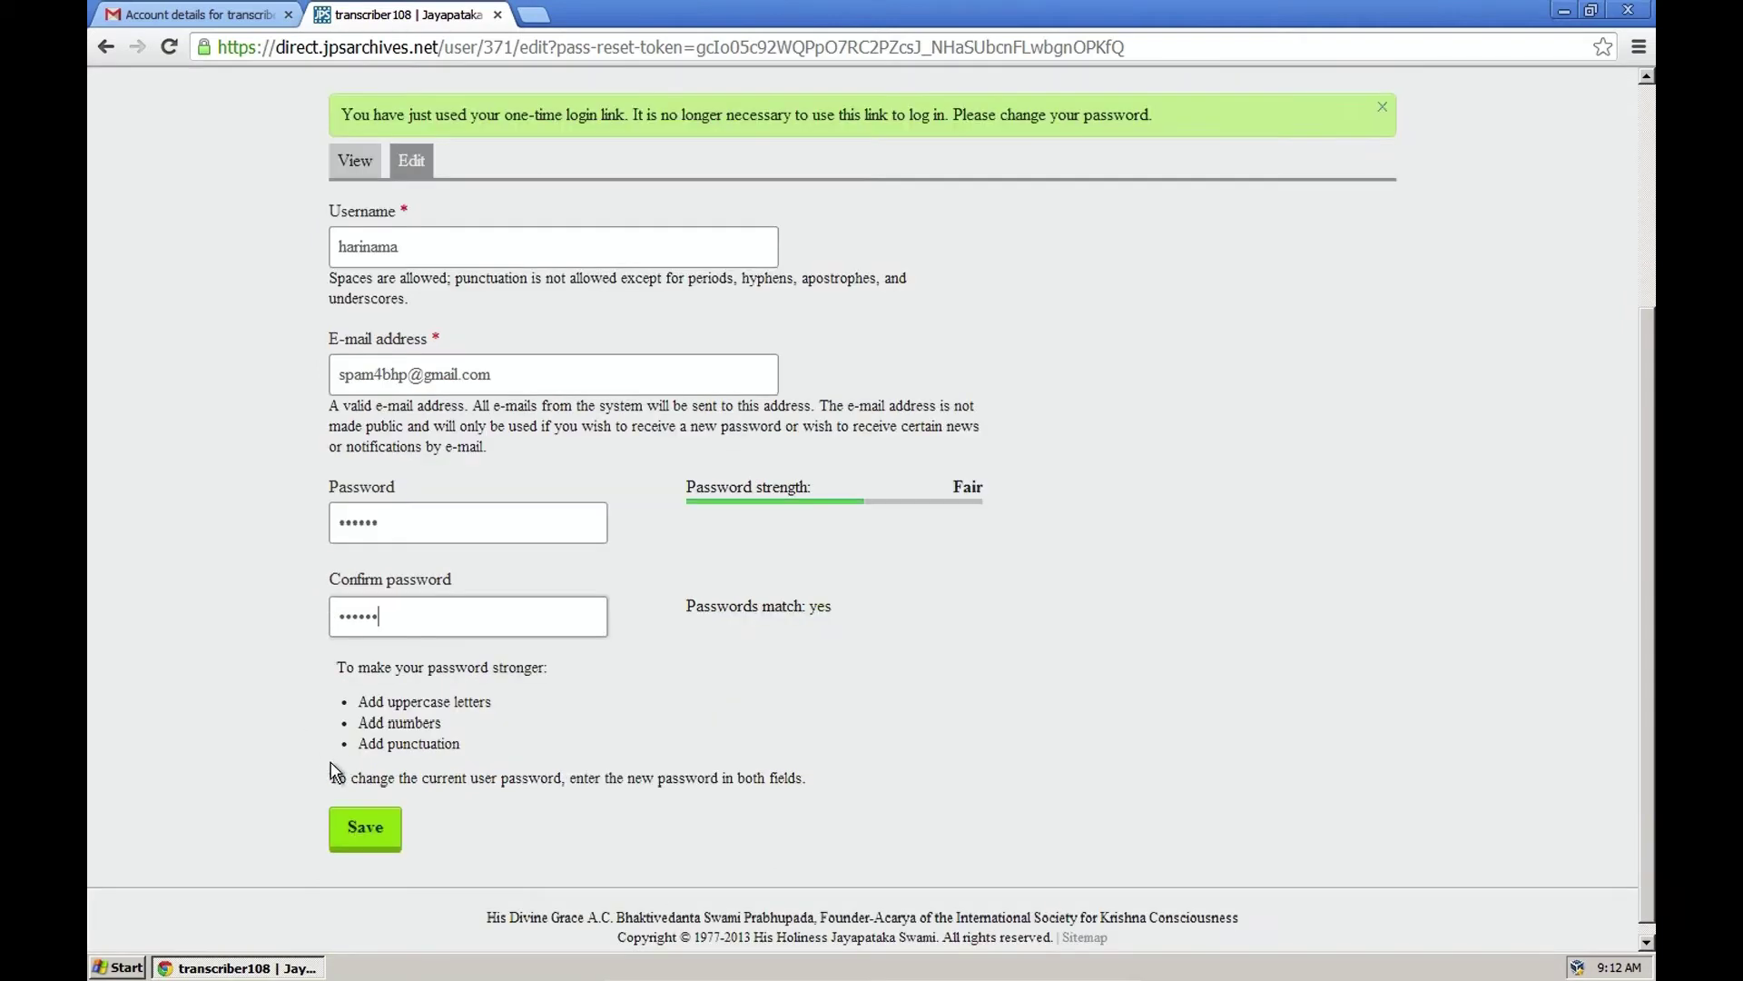
{"action": "left_click", "coordinate": [363, 828]}
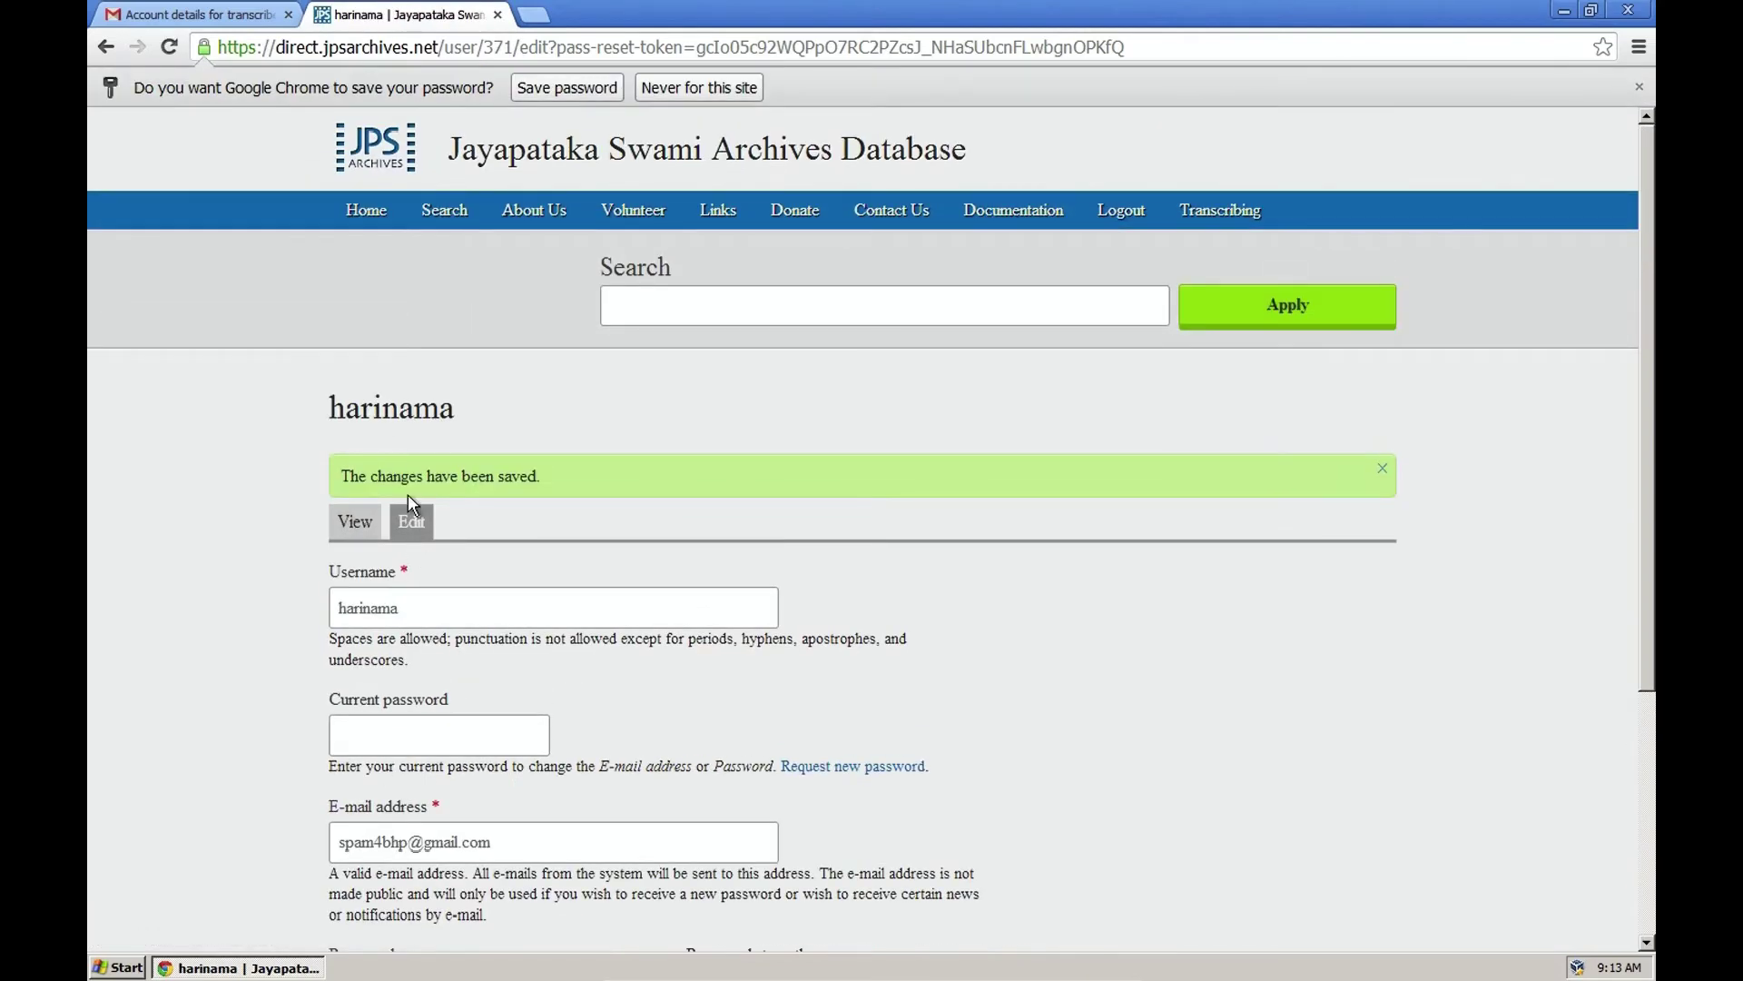
- Check the 'The changes have been saved.' message, then log out of the archive
{"action": "left_click_drag", "start_coordinate": [338, 474], "coordinate": [555, 475]}
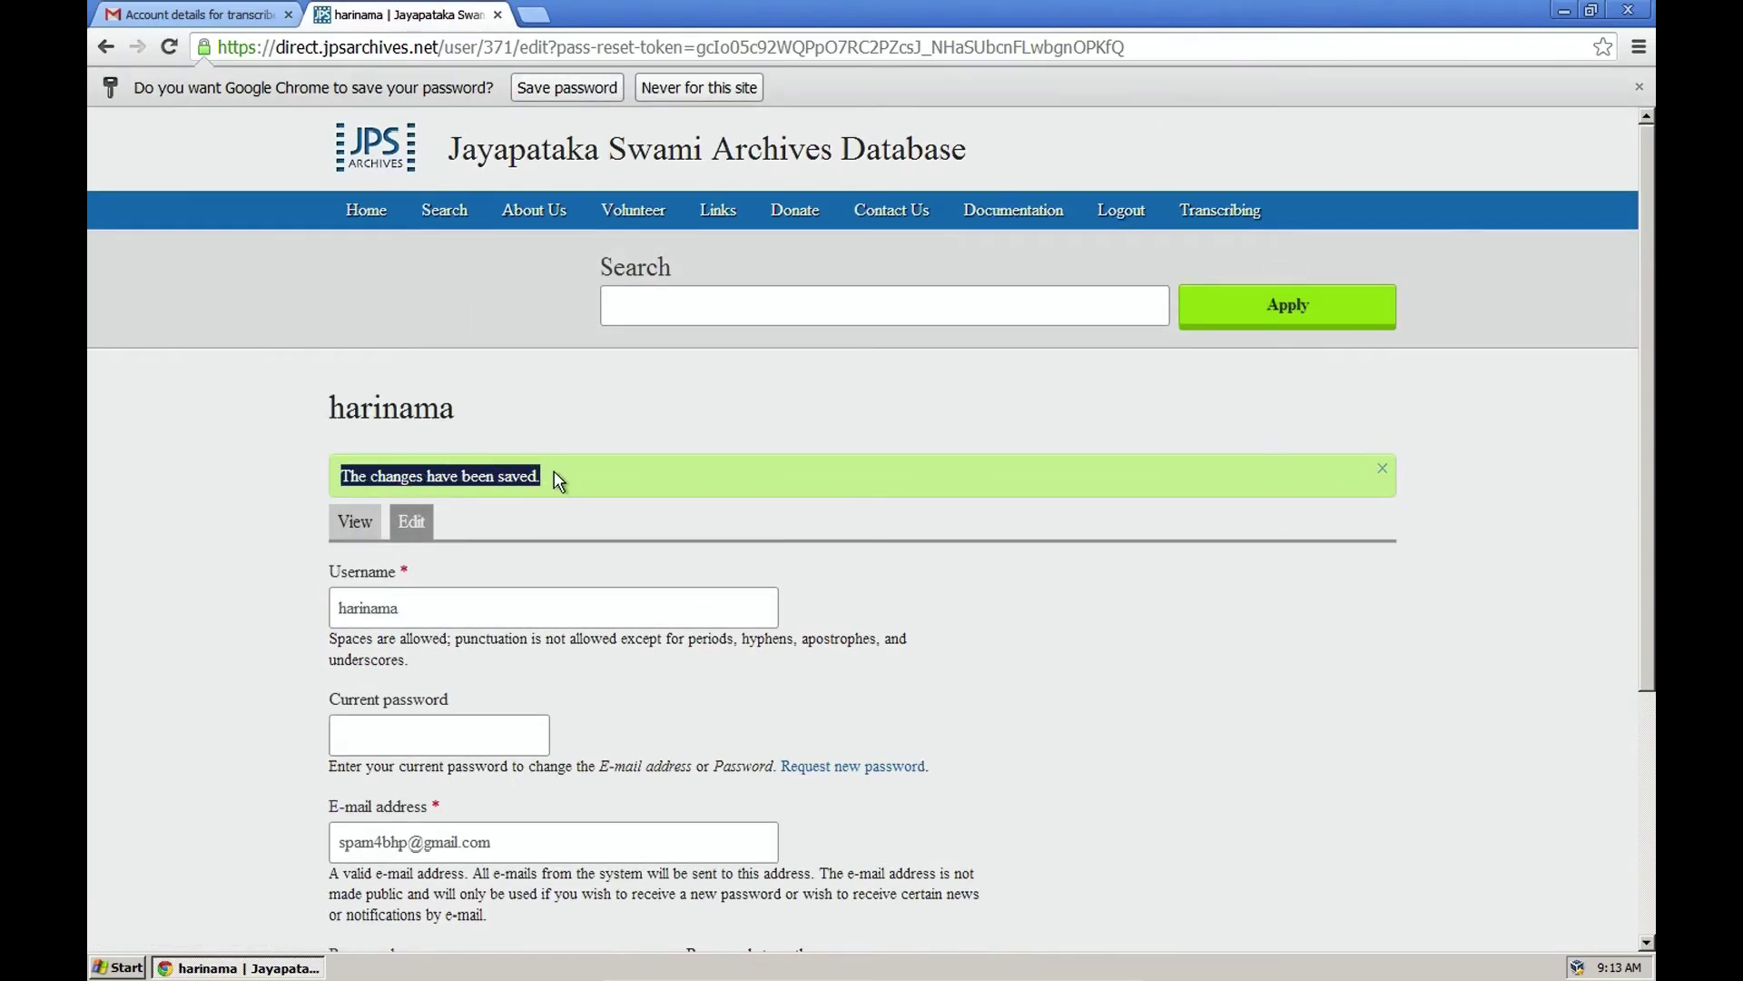
{"action": "left_click", "coordinate": [601, 481]}
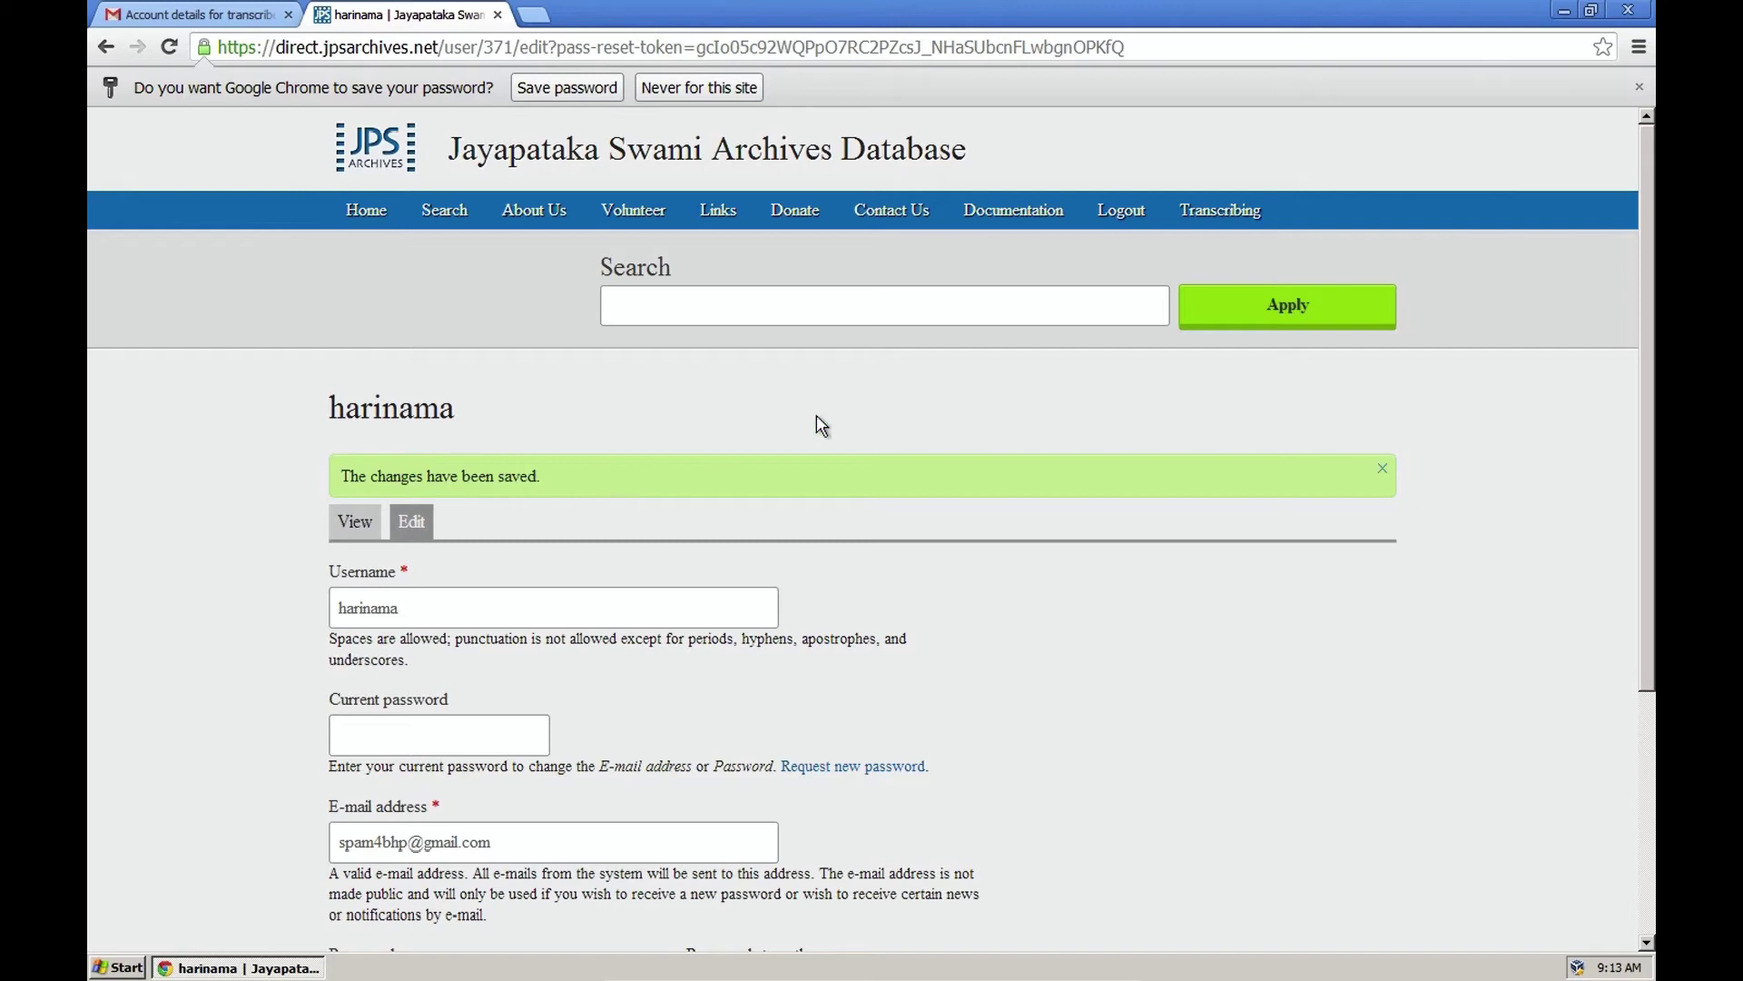
{"action": "left_click", "coordinate": [1126, 223]}
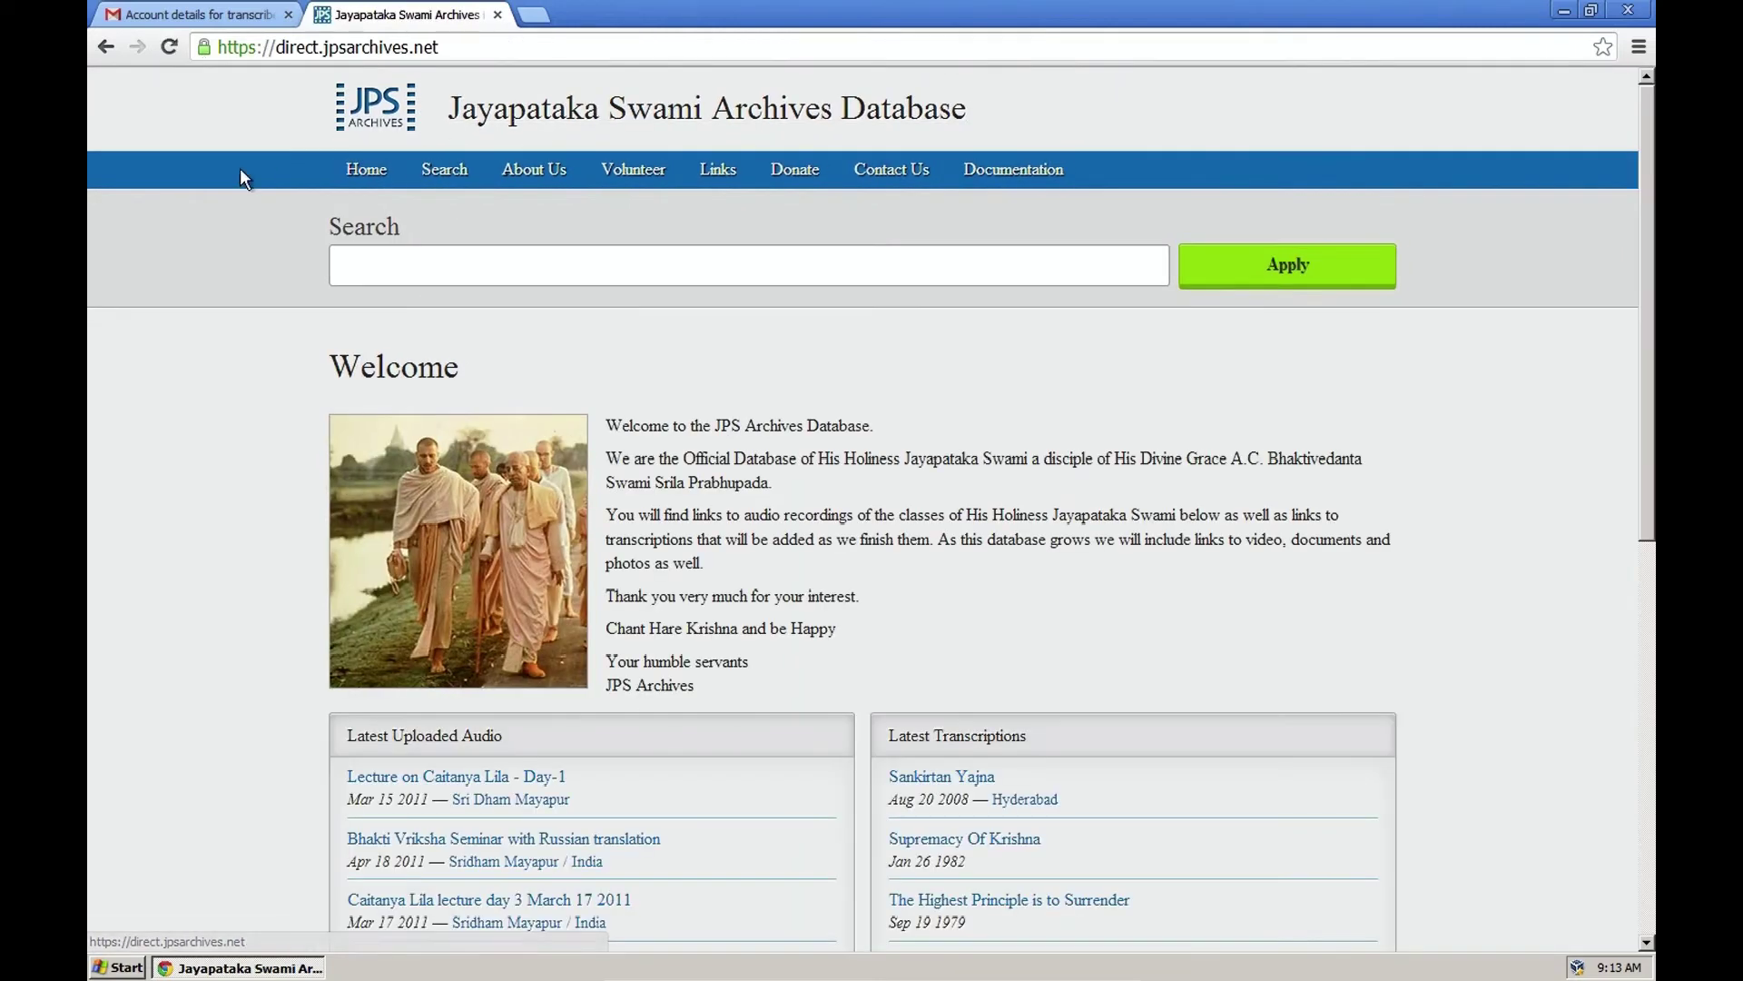
- Back in the Gmail email, follow the direct.jpsarchives.net/user login link
{"action": "left_click", "coordinate": [177, 16]}
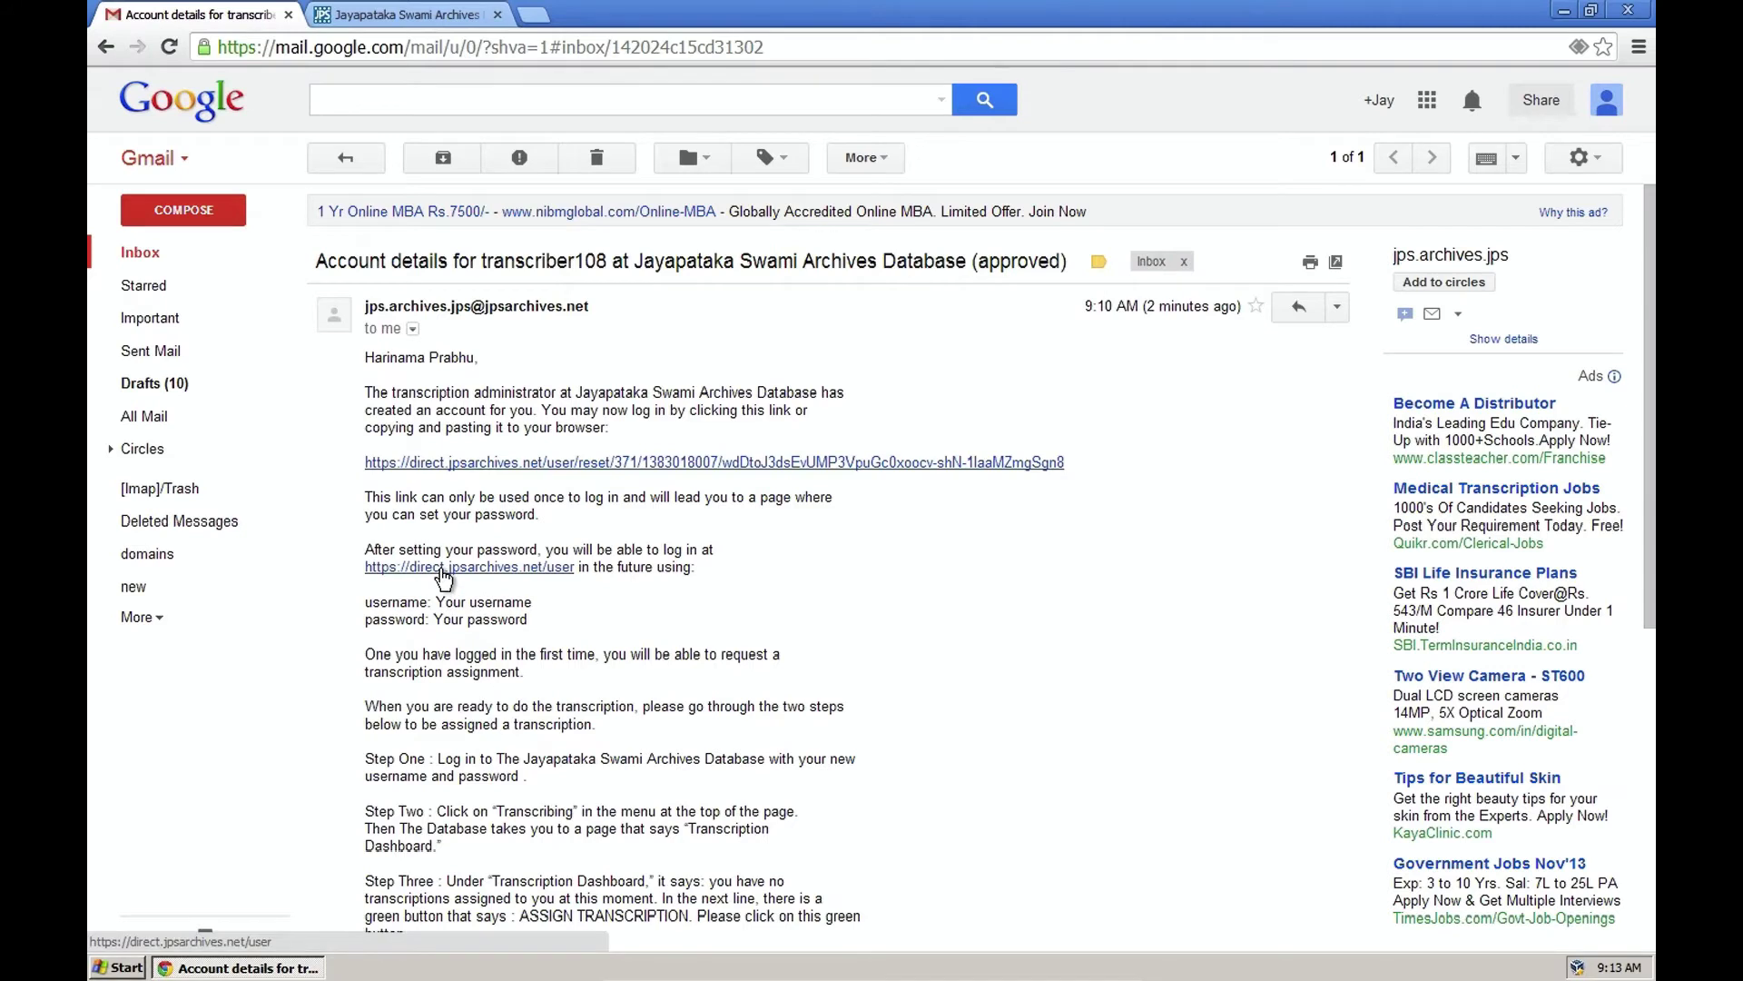
{"action": "left_click", "coordinate": [444, 570]}
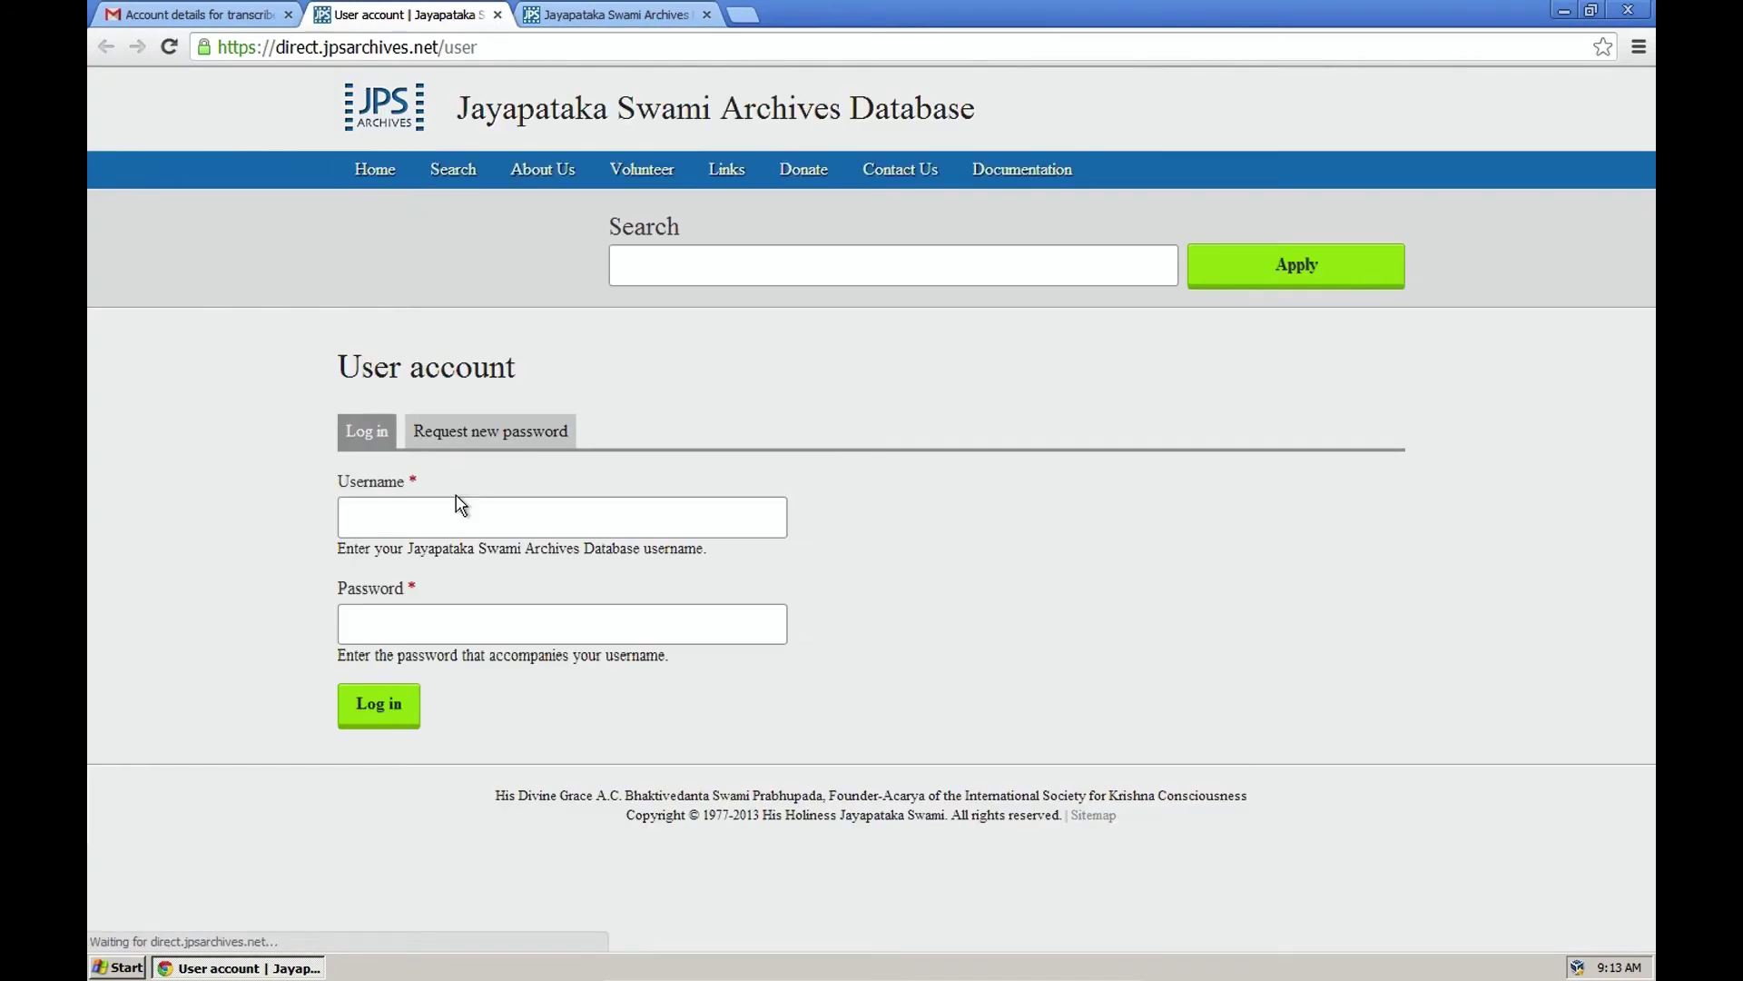
- Sign in as 'harinama' with the new password
{"action": "left_click", "coordinate": [457, 523]}
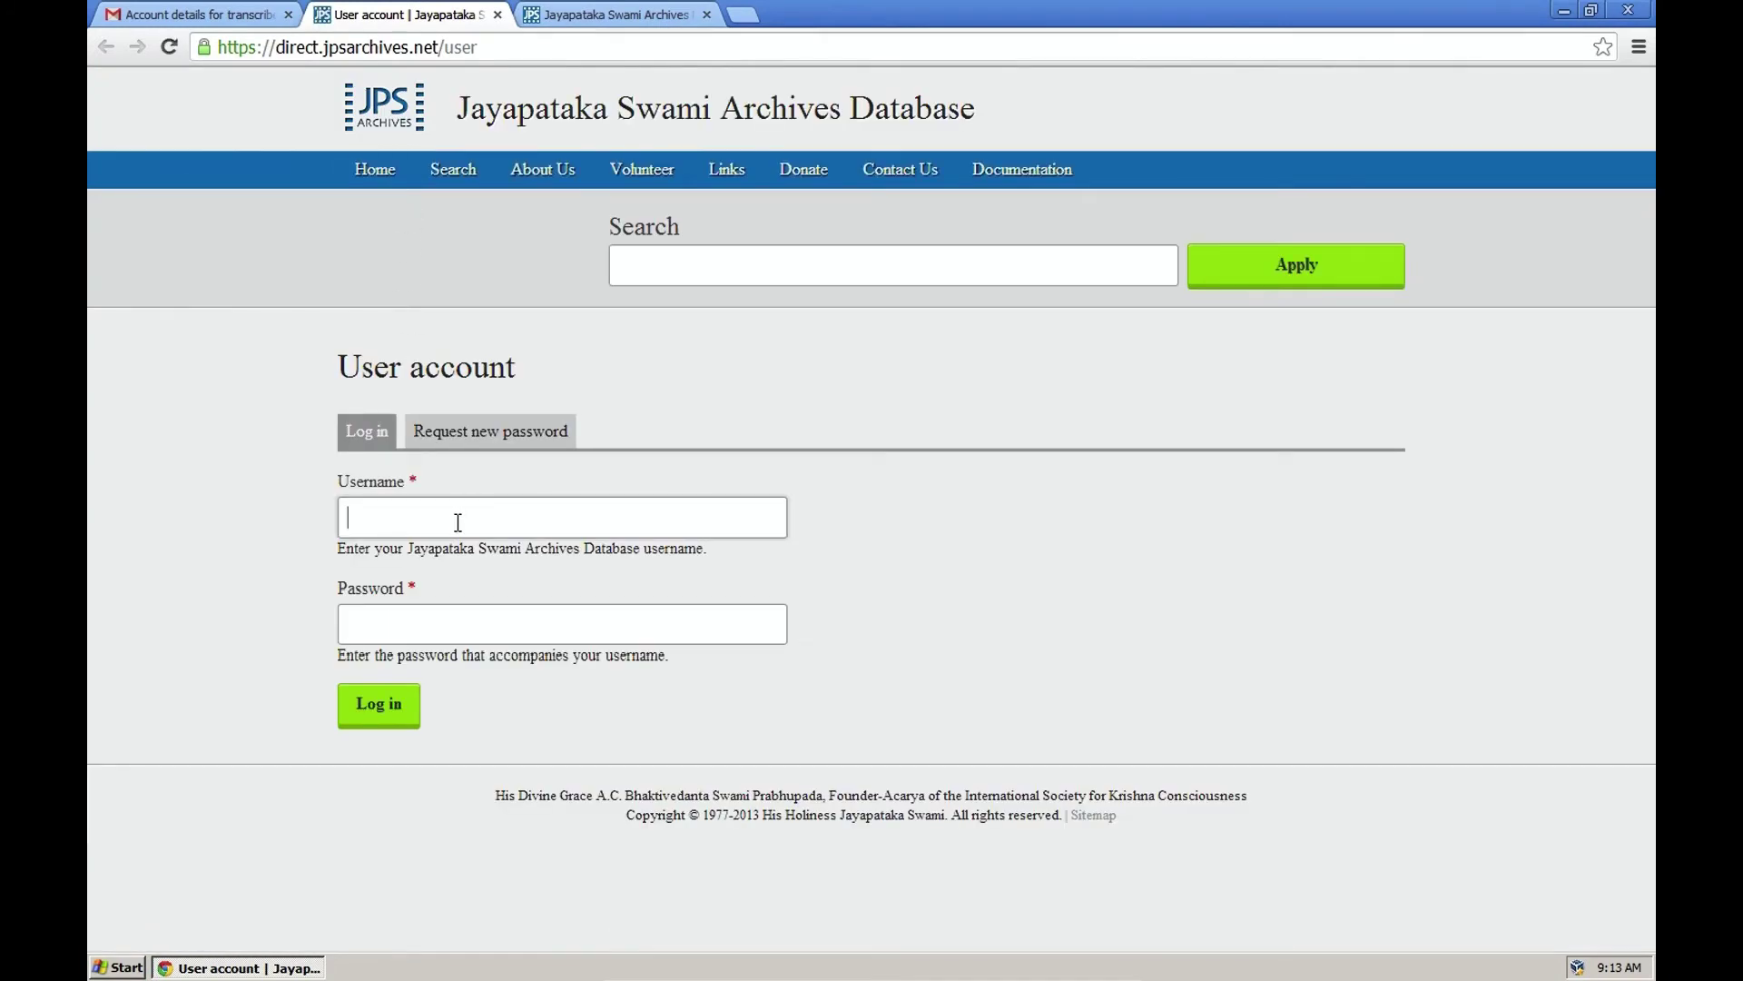
{"action": "type", "text": "harinama"}
{"action": "key", "text": "Tab"}
{"action": "type", "text": "••••••"}
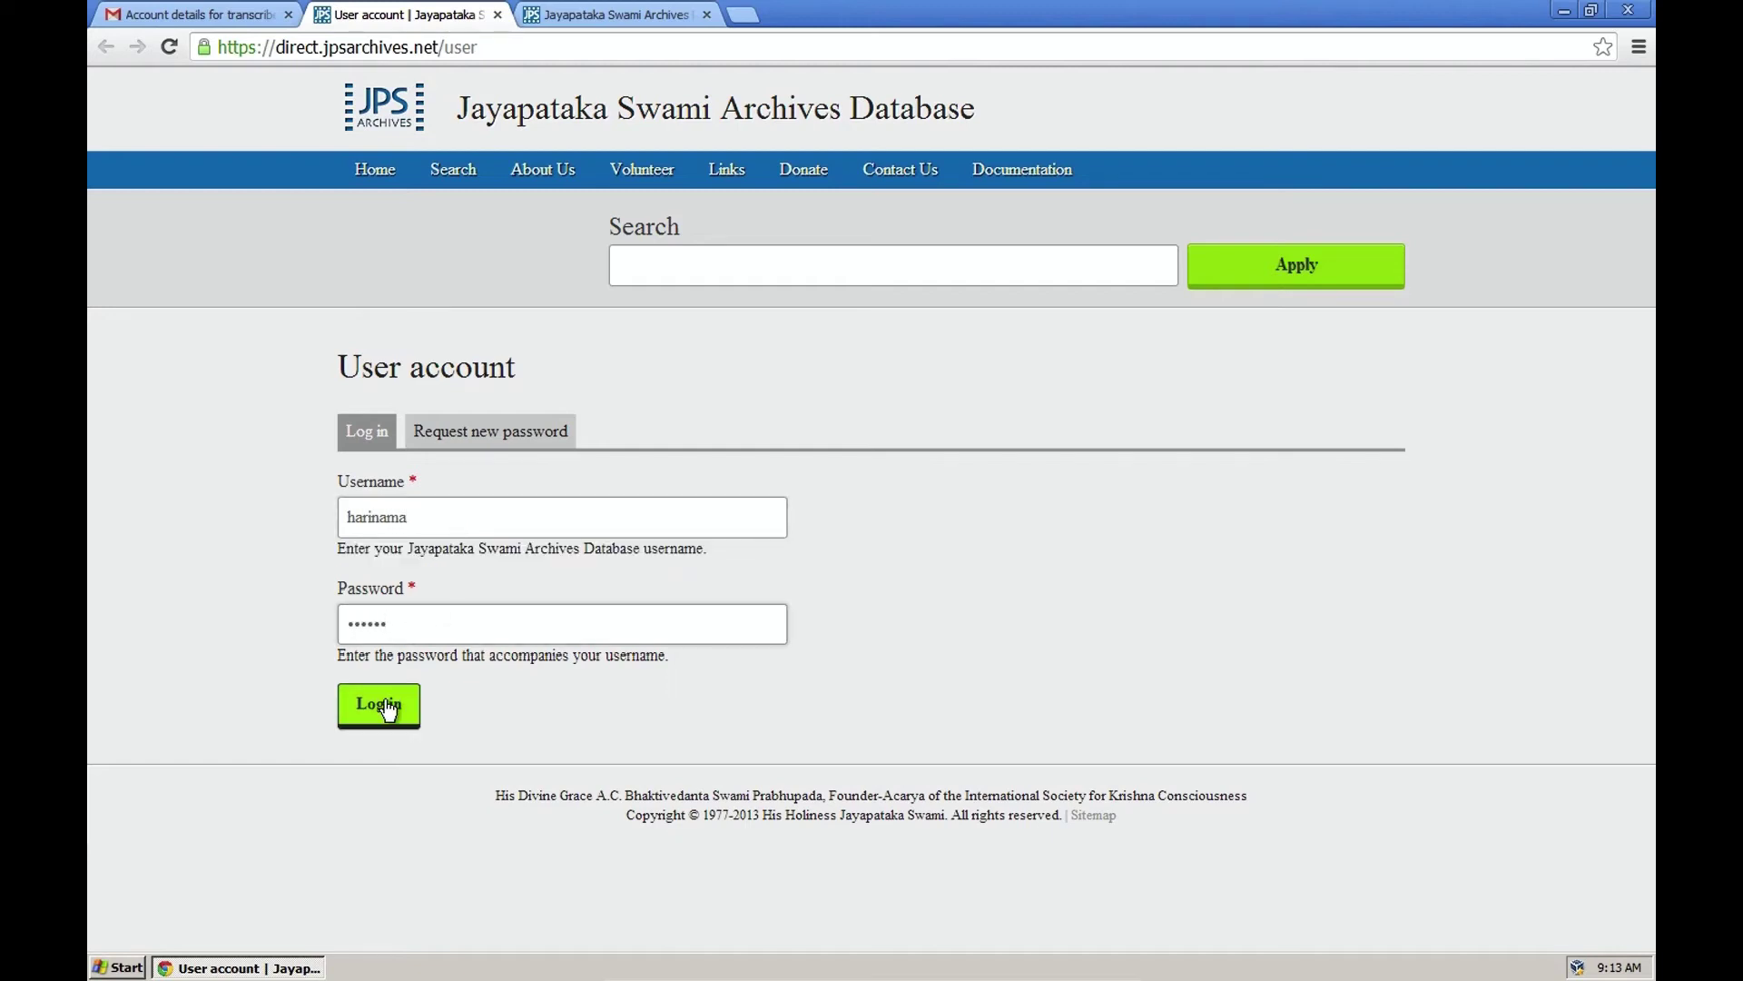
{"action": "left_click", "coordinate": [389, 707]}
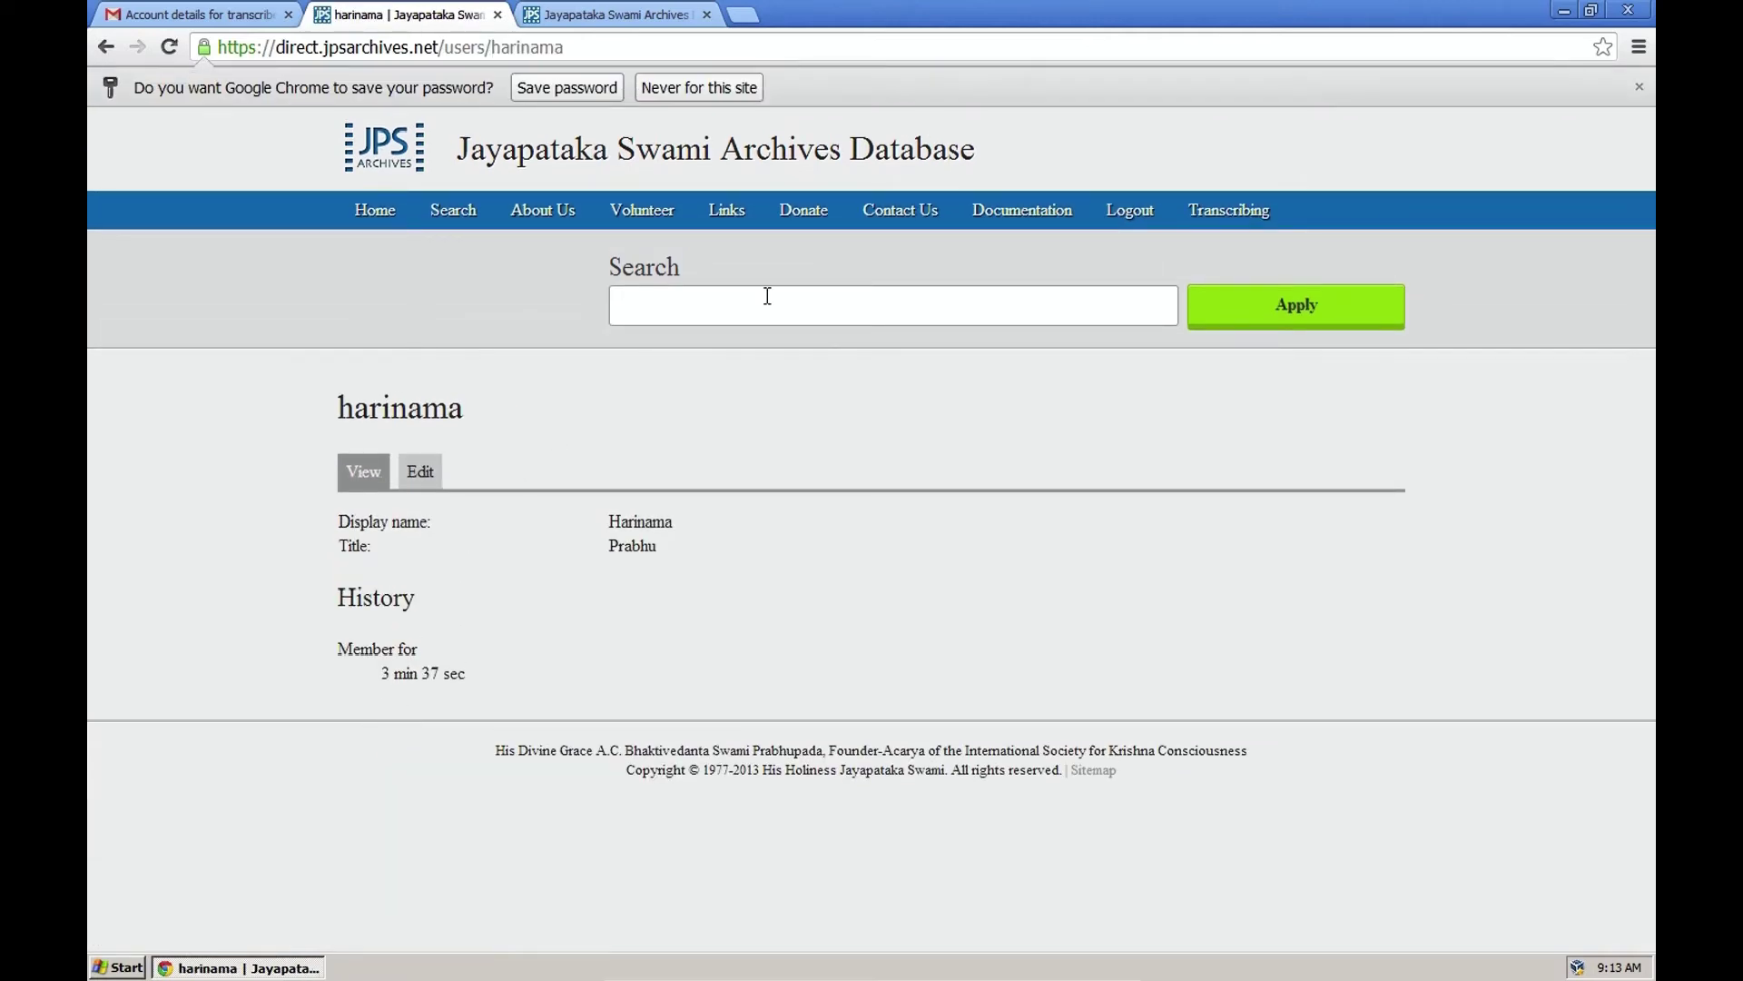
- Assign a lecture from the Transcribing dashboard and open its Caitanya Bhagavatam Atlanta record
{"action": "left_click", "coordinate": [1241, 227]}
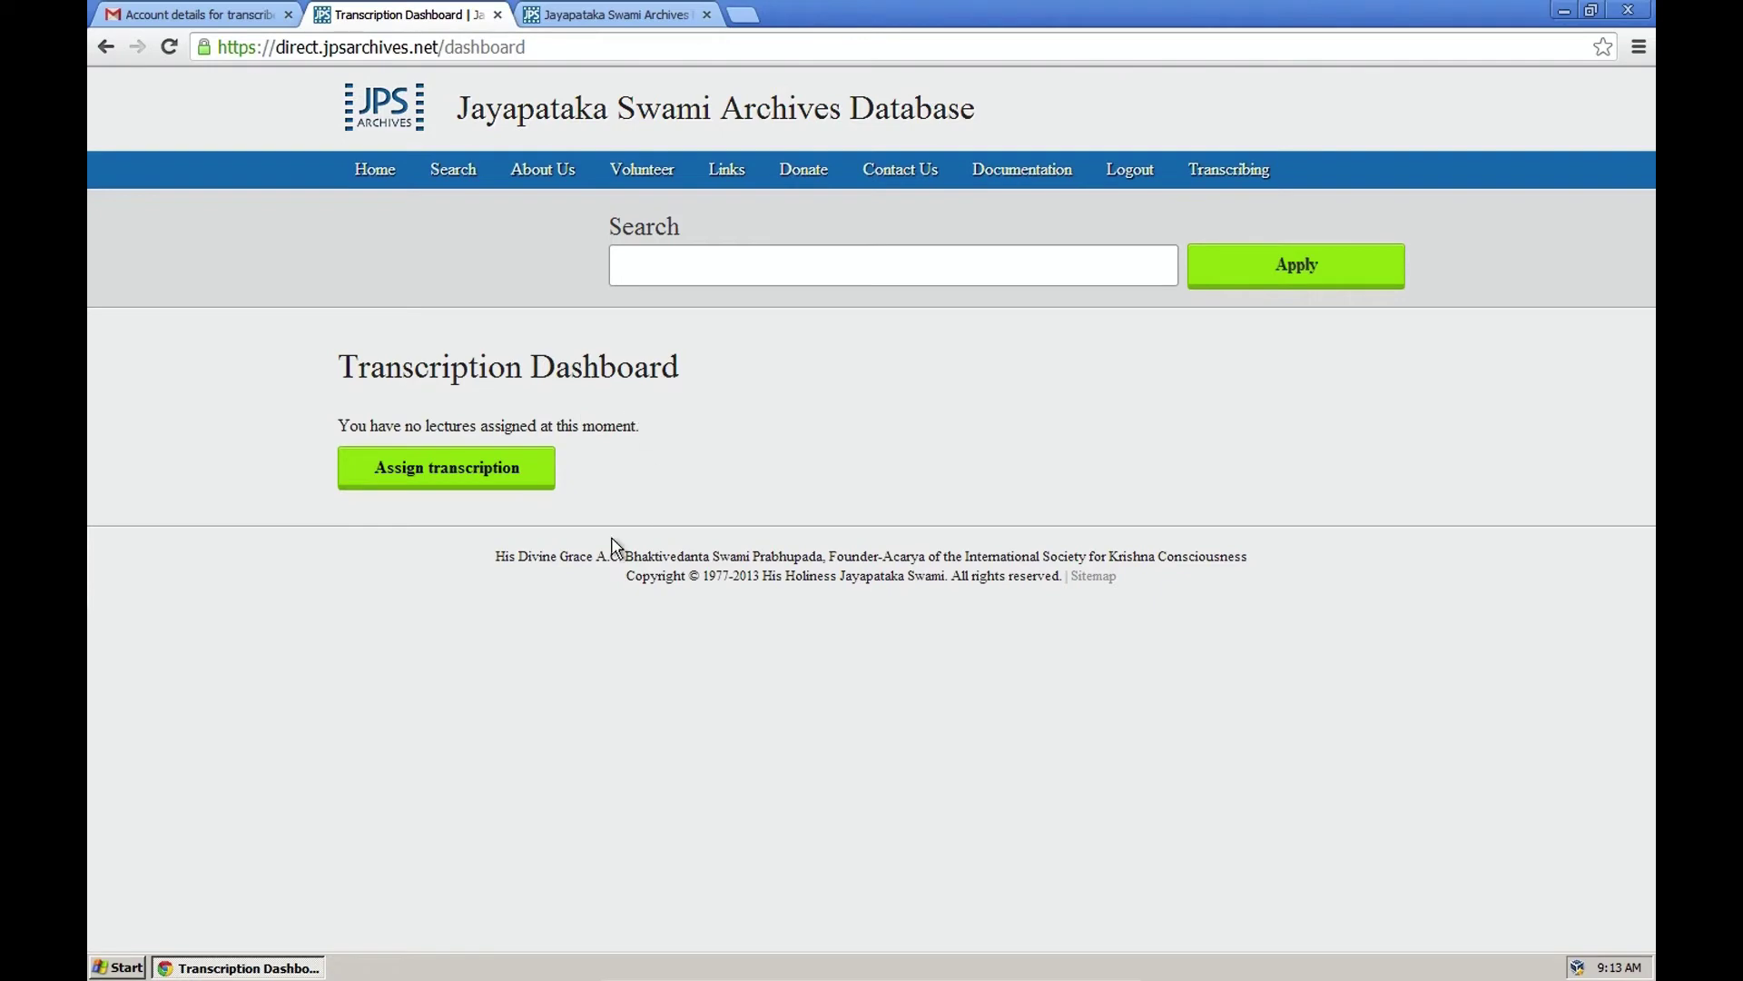
{"action": "left_click", "coordinate": [472, 483]}
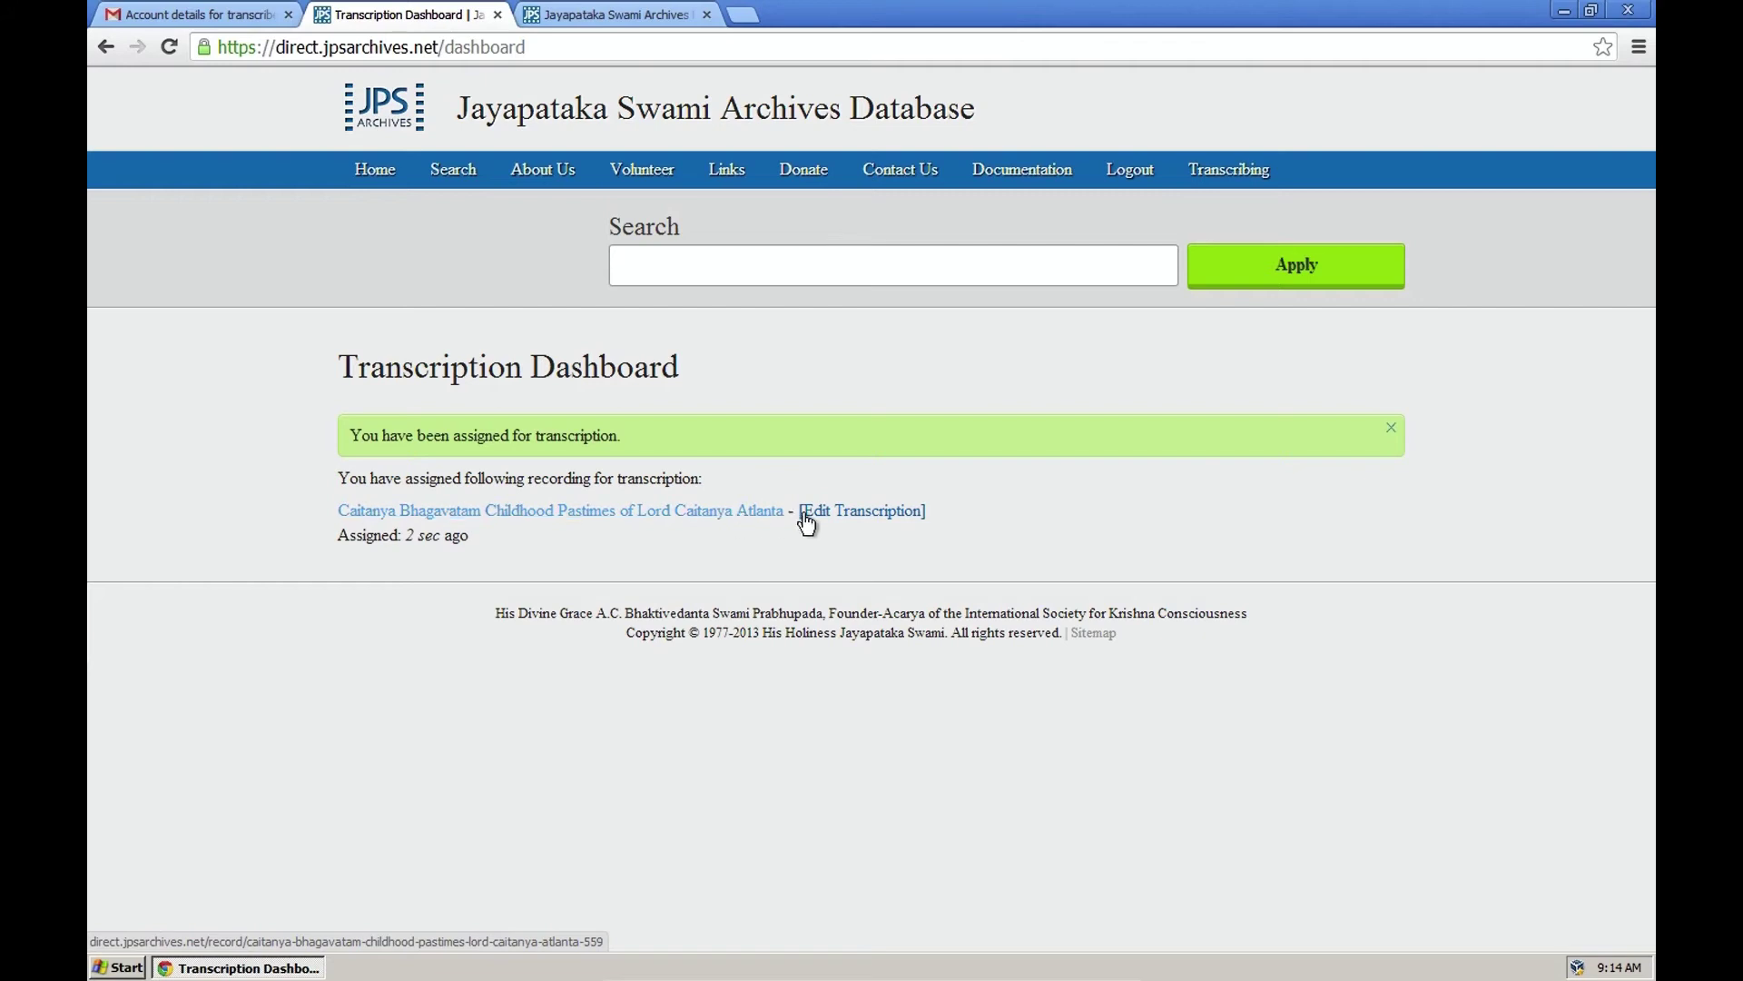
{"action": "left_click", "coordinate": [571, 511]}
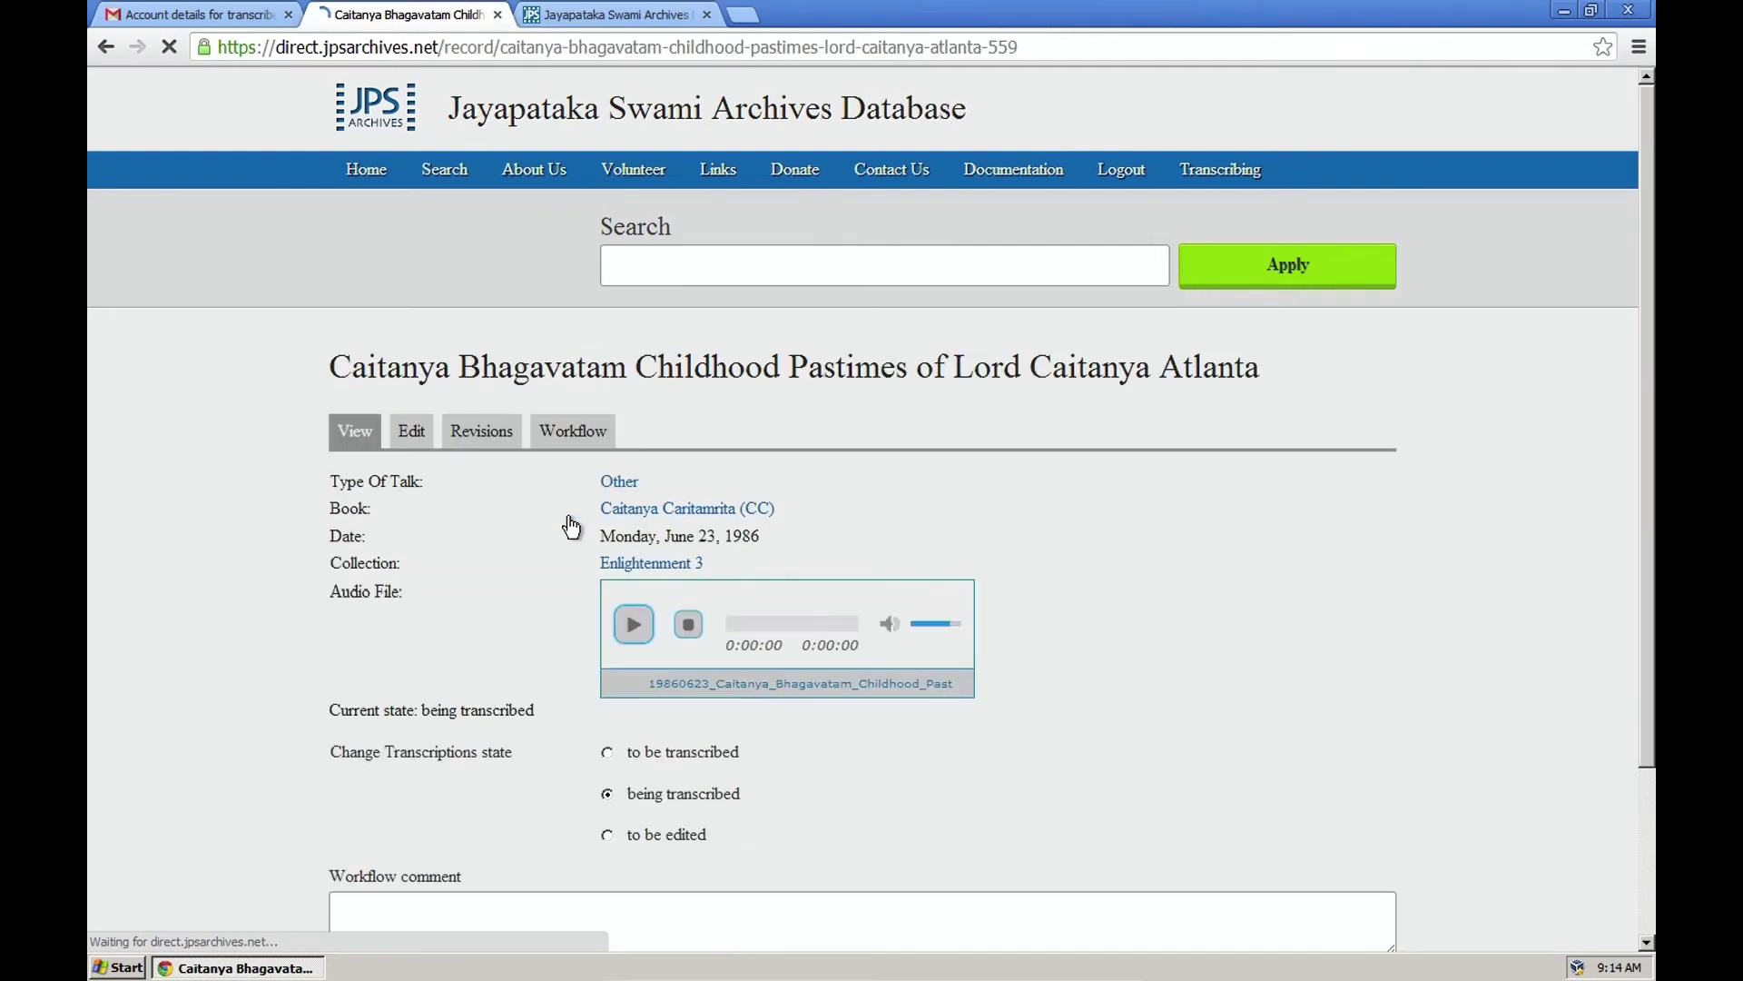
- Play the lecture audio and choose 'Save link as...' on its MP3 file link
{"action": "left_click", "coordinate": [634, 625]}
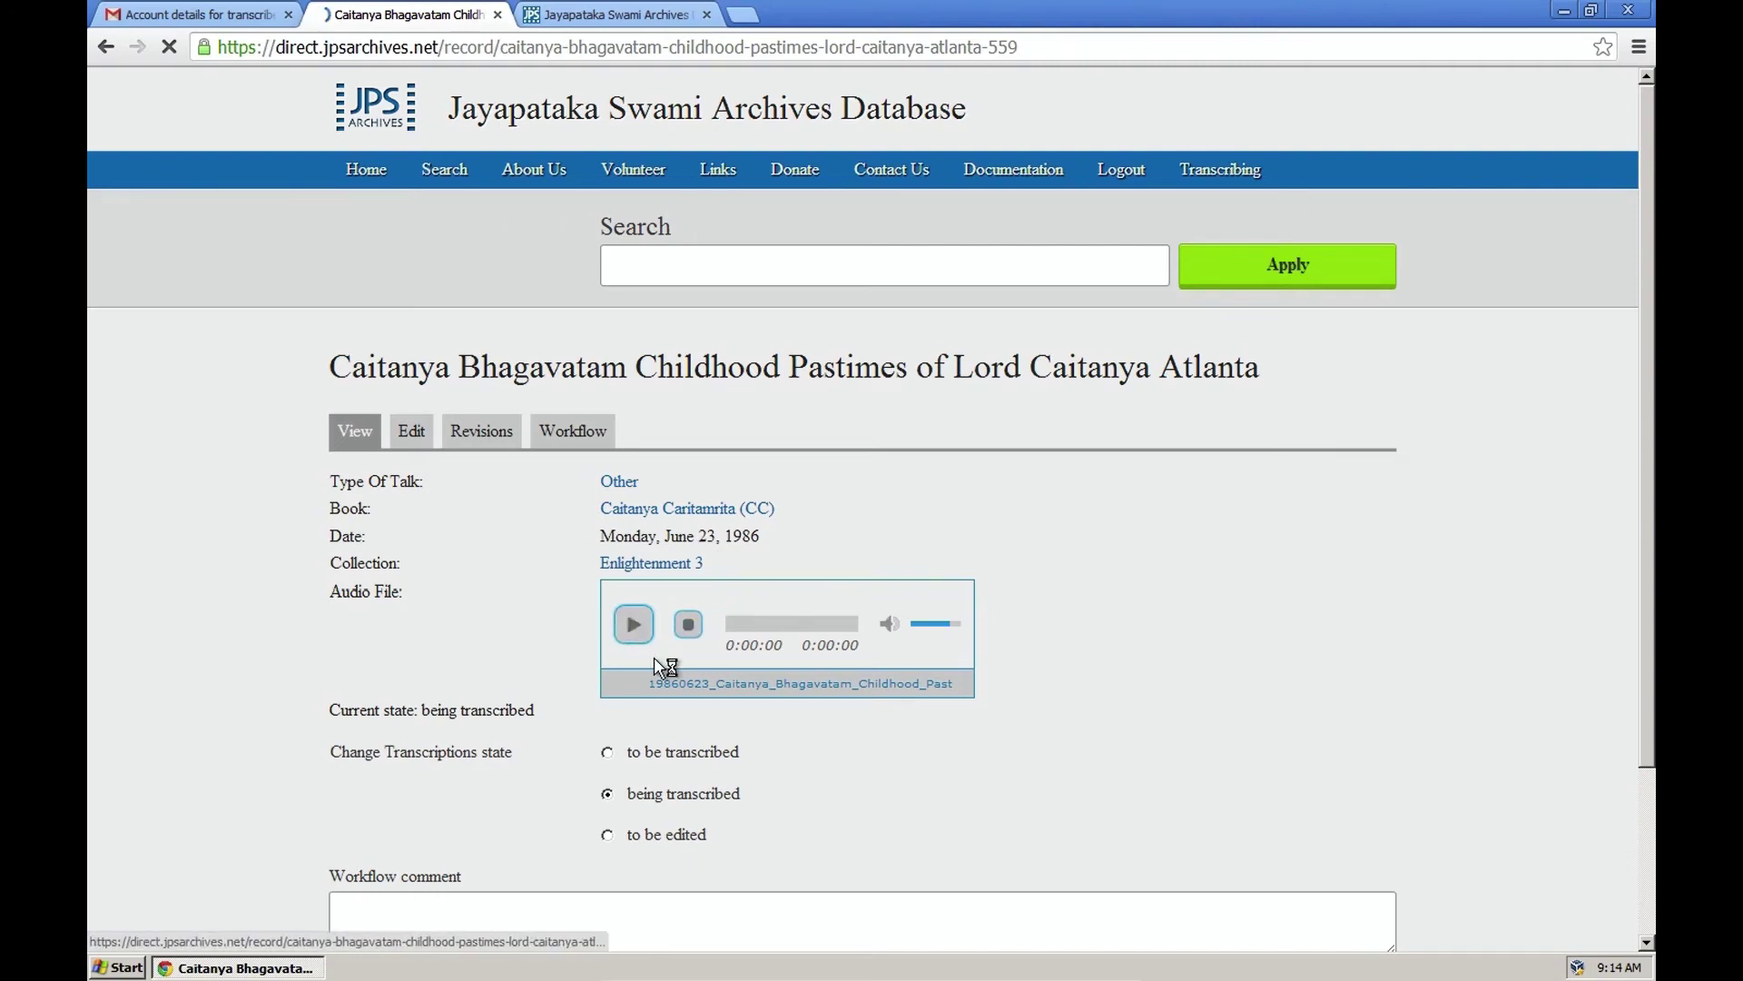
{"action": "right_click", "coordinate": [758, 695]}
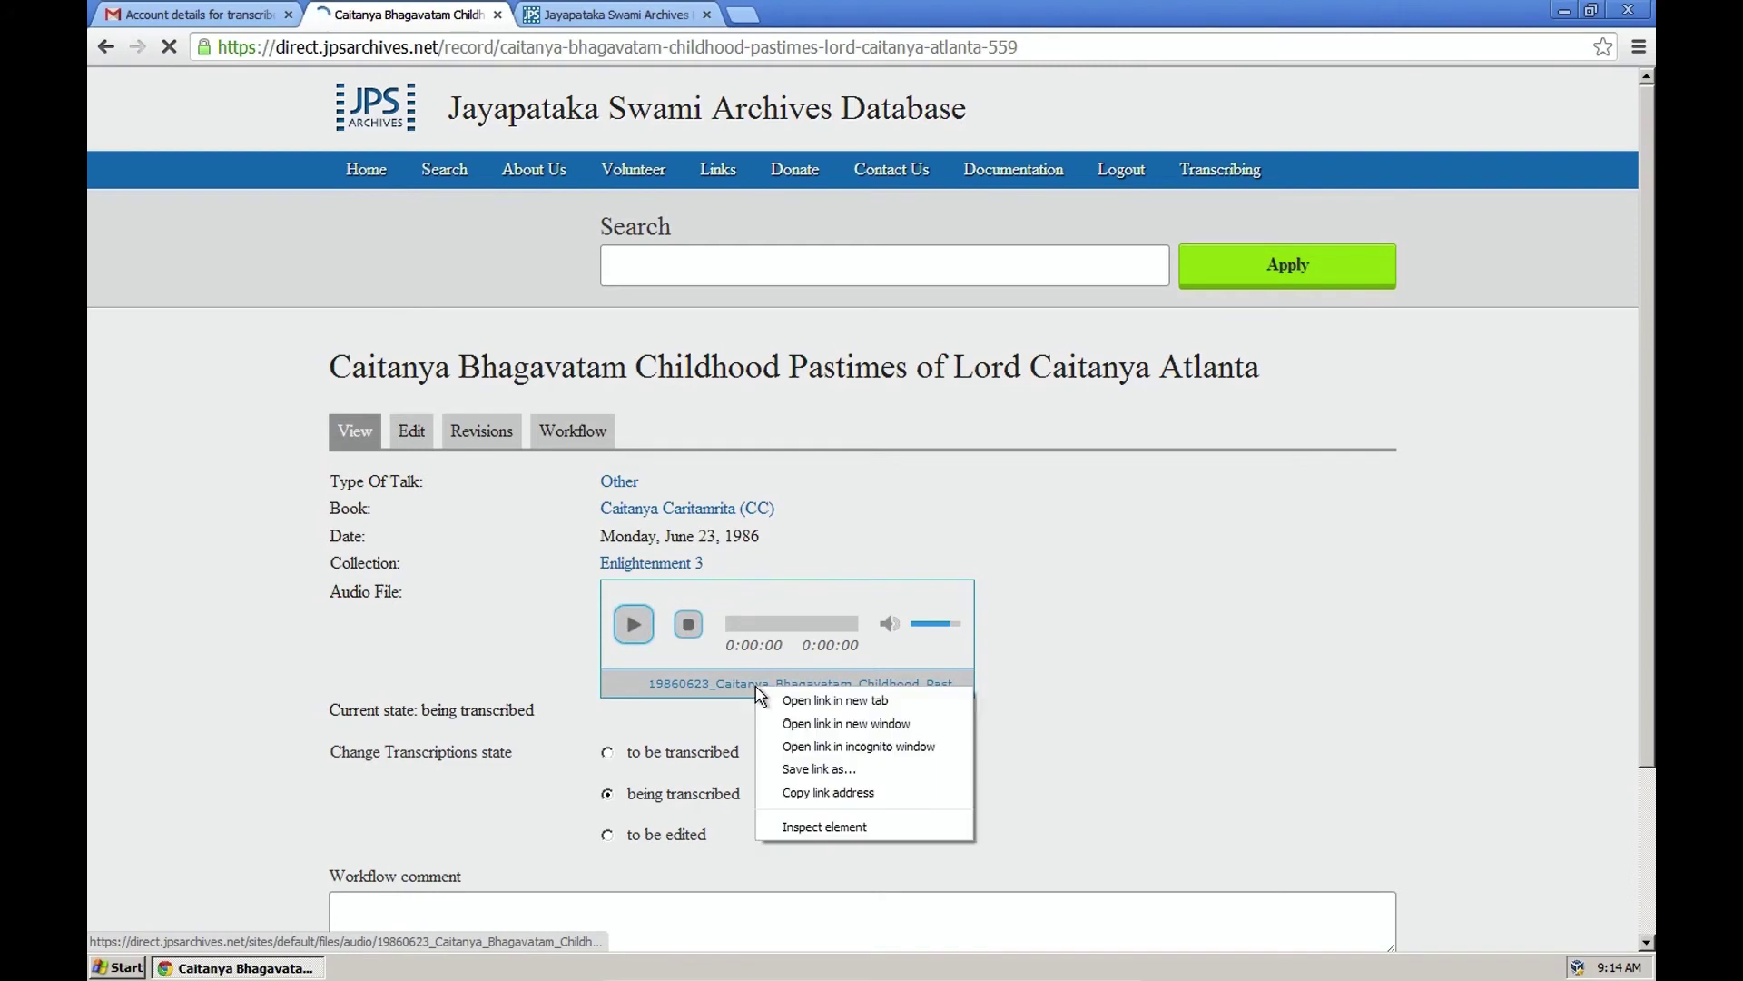
{"action": "left_click", "coordinate": [797, 770]}
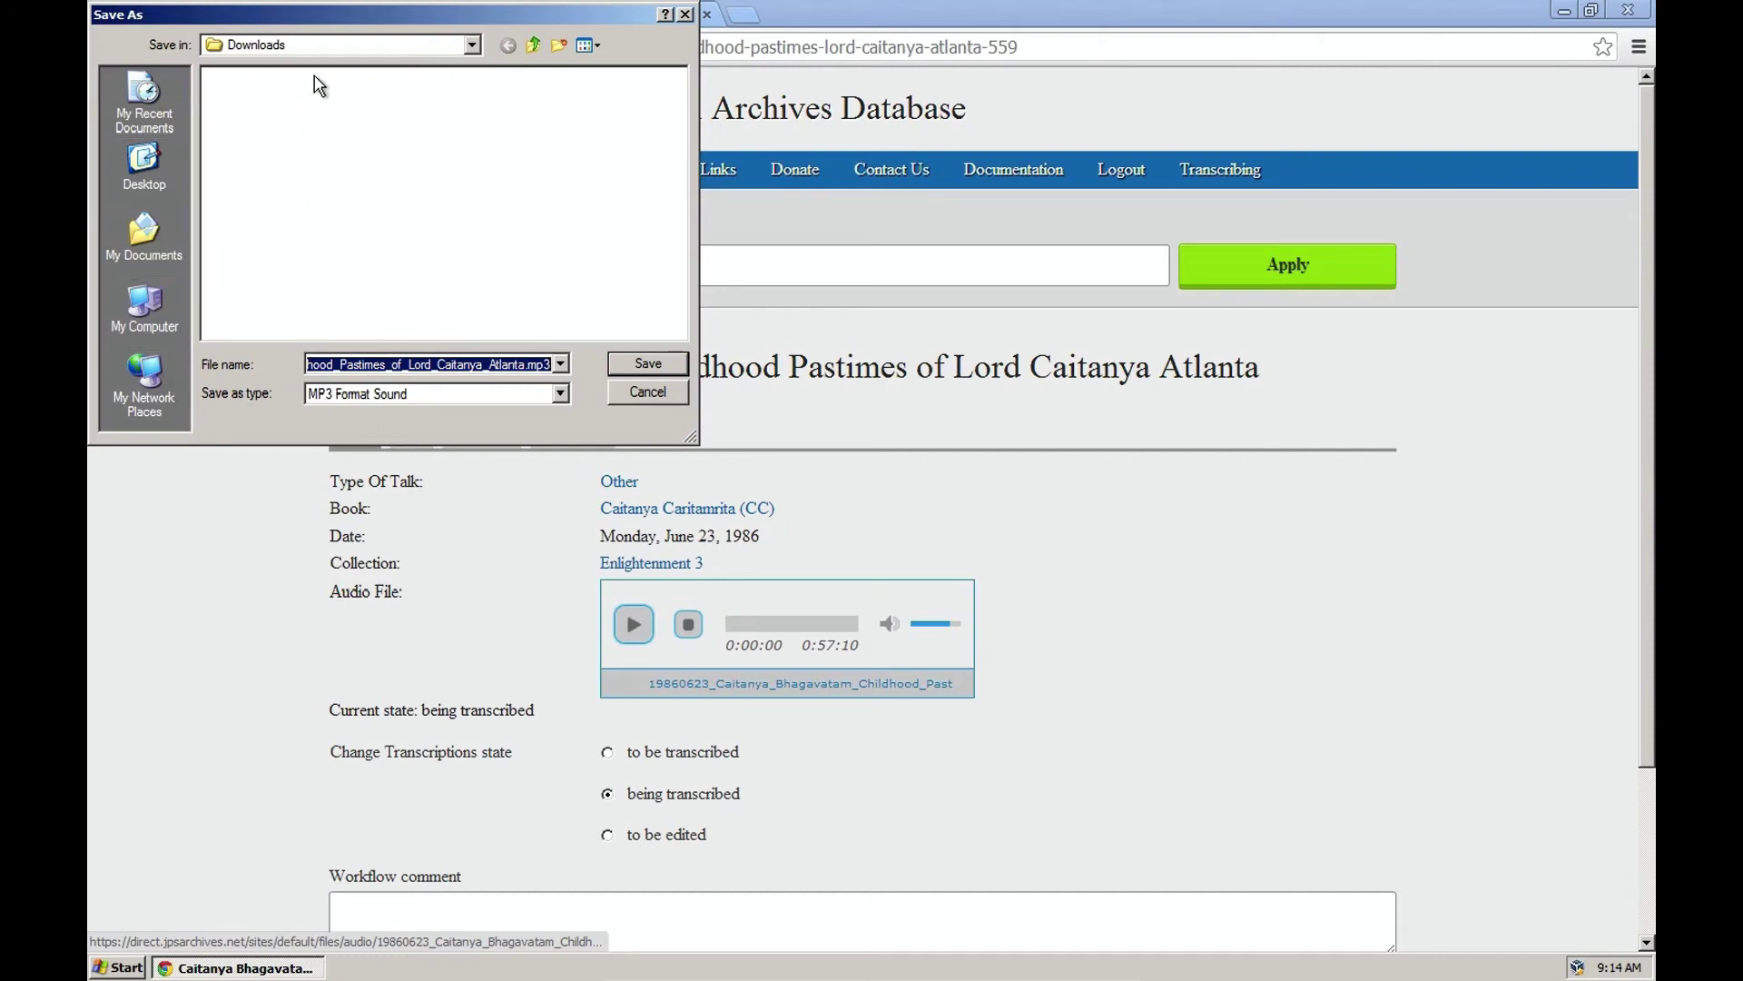
- Save the MP3 into Downloads, then dismiss the download menu and close the download bar
{"action": "left_click", "coordinate": [645, 365]}
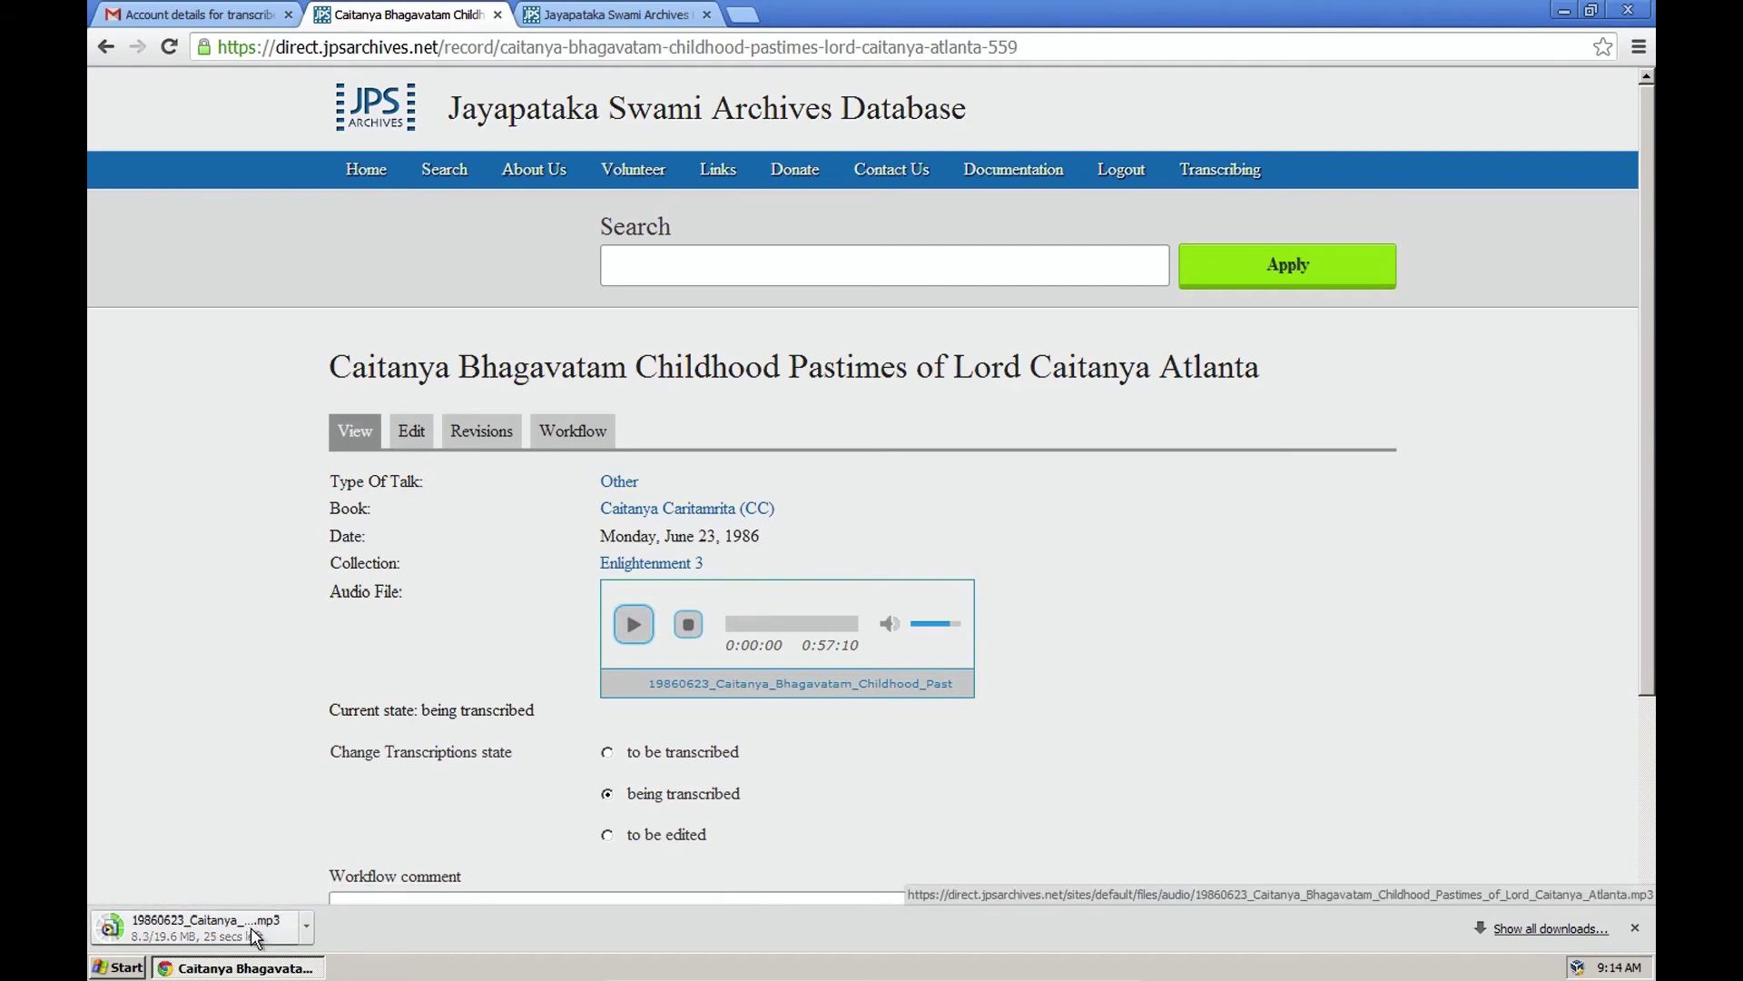
{"action": "left_click", "coordinate": [306, 930]}
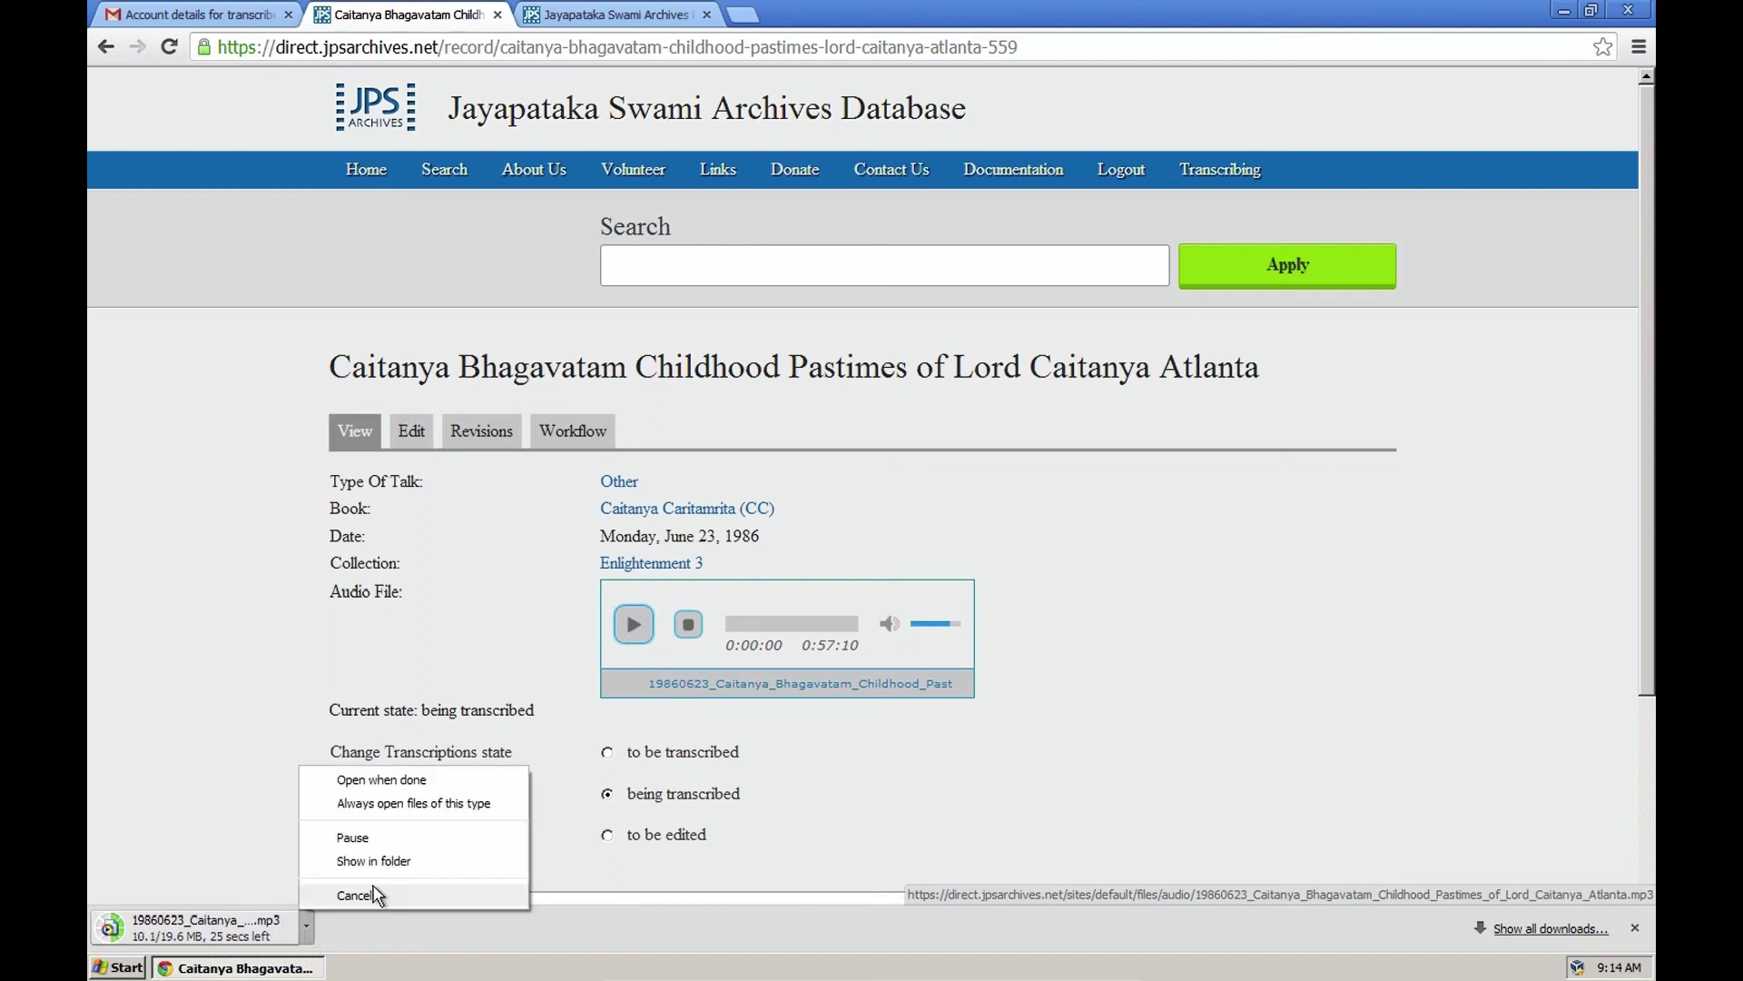
{"action": "left_click", "coordinate": [224, 729]}
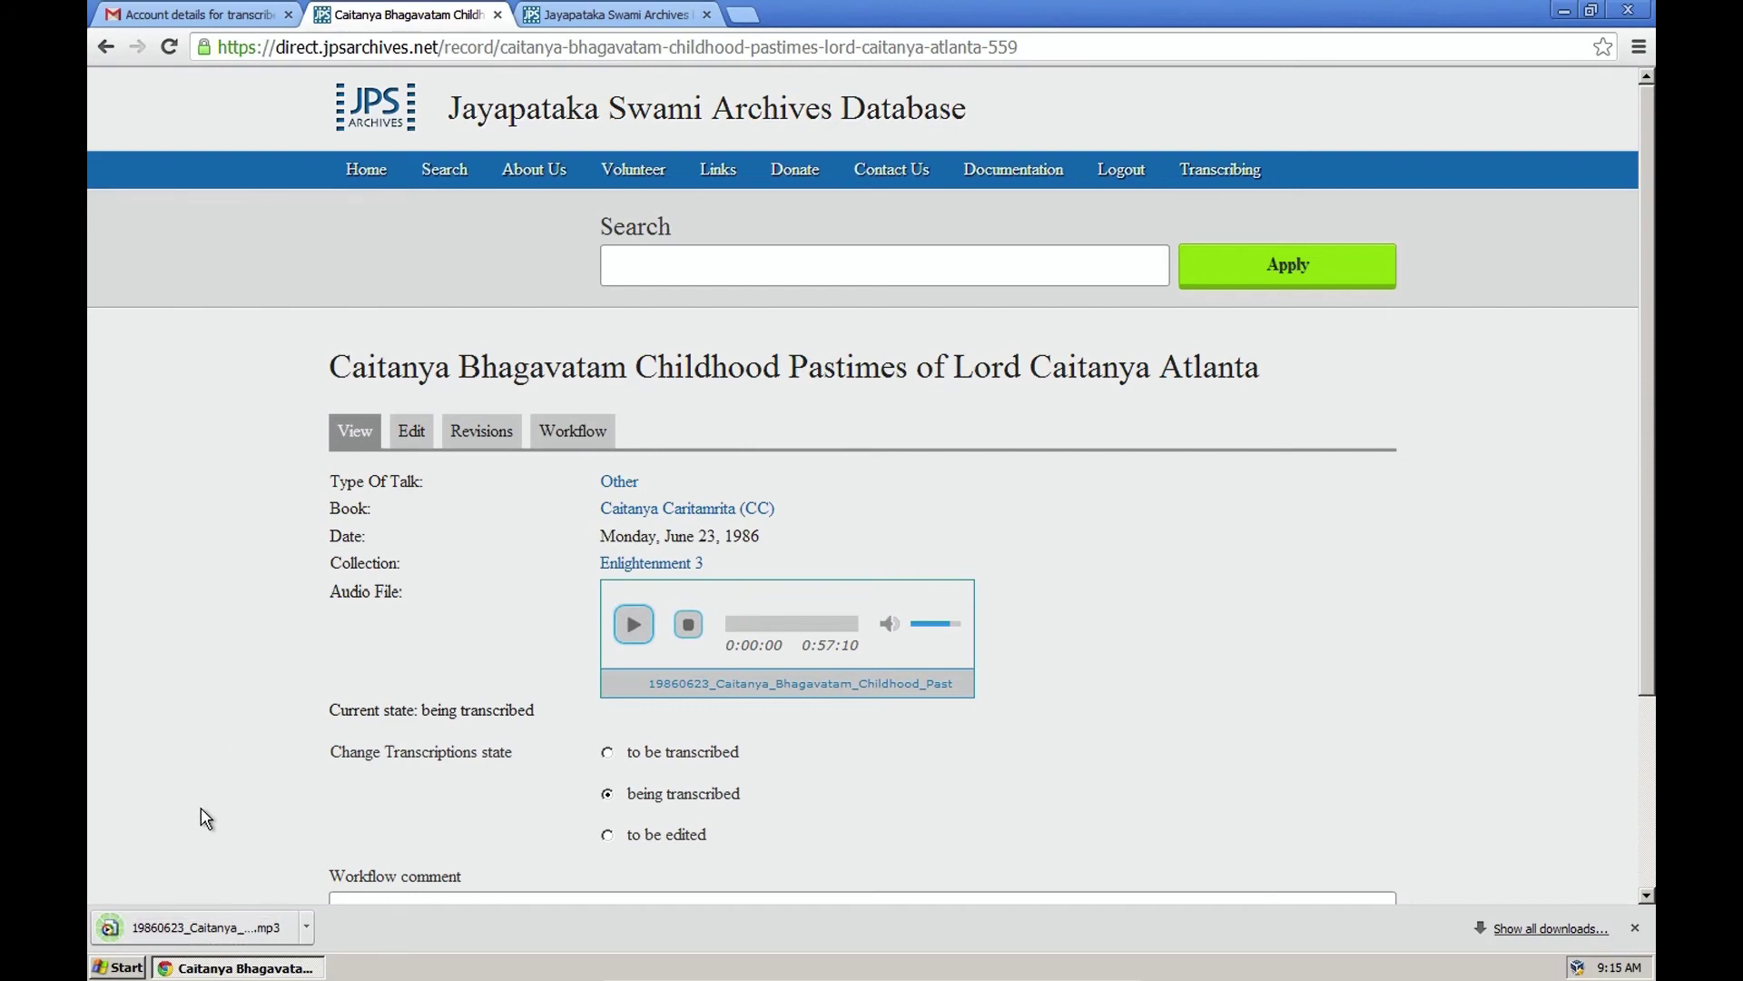
{"action": "left_click", "coordinate": [1635, 926]}
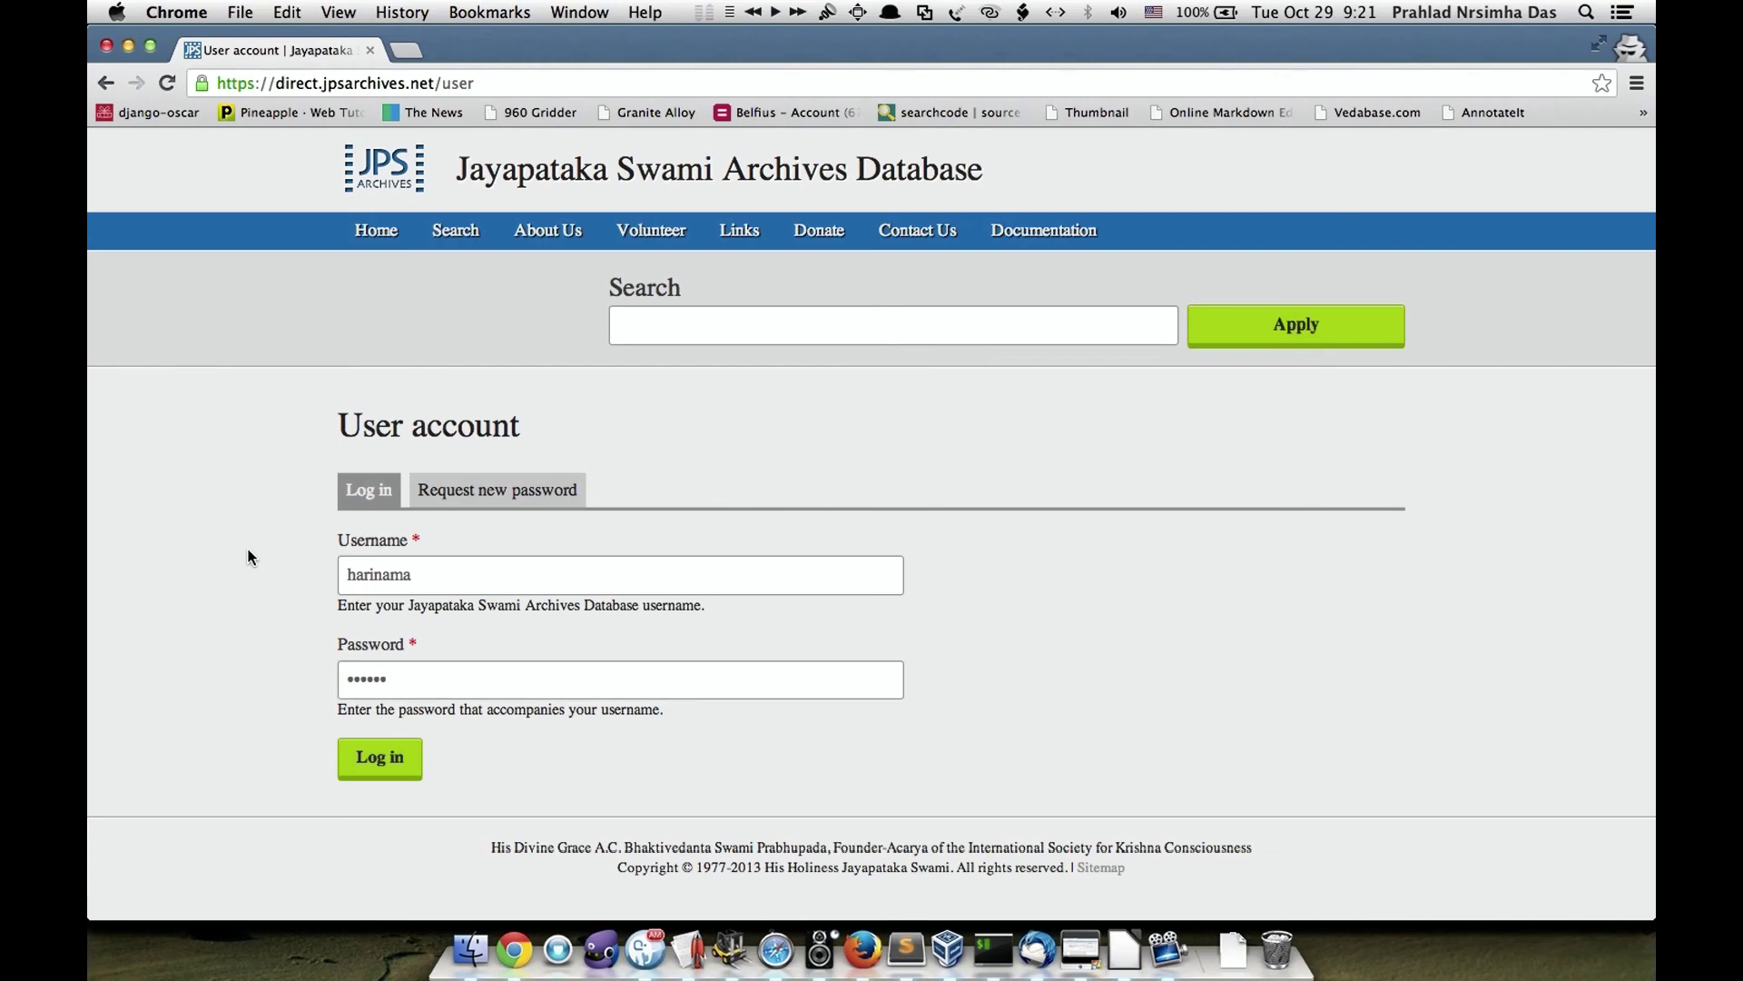
- Log back in to reach the lecture record's empty edit form
{"action": "left_click", "coordinate": [381, 767]}
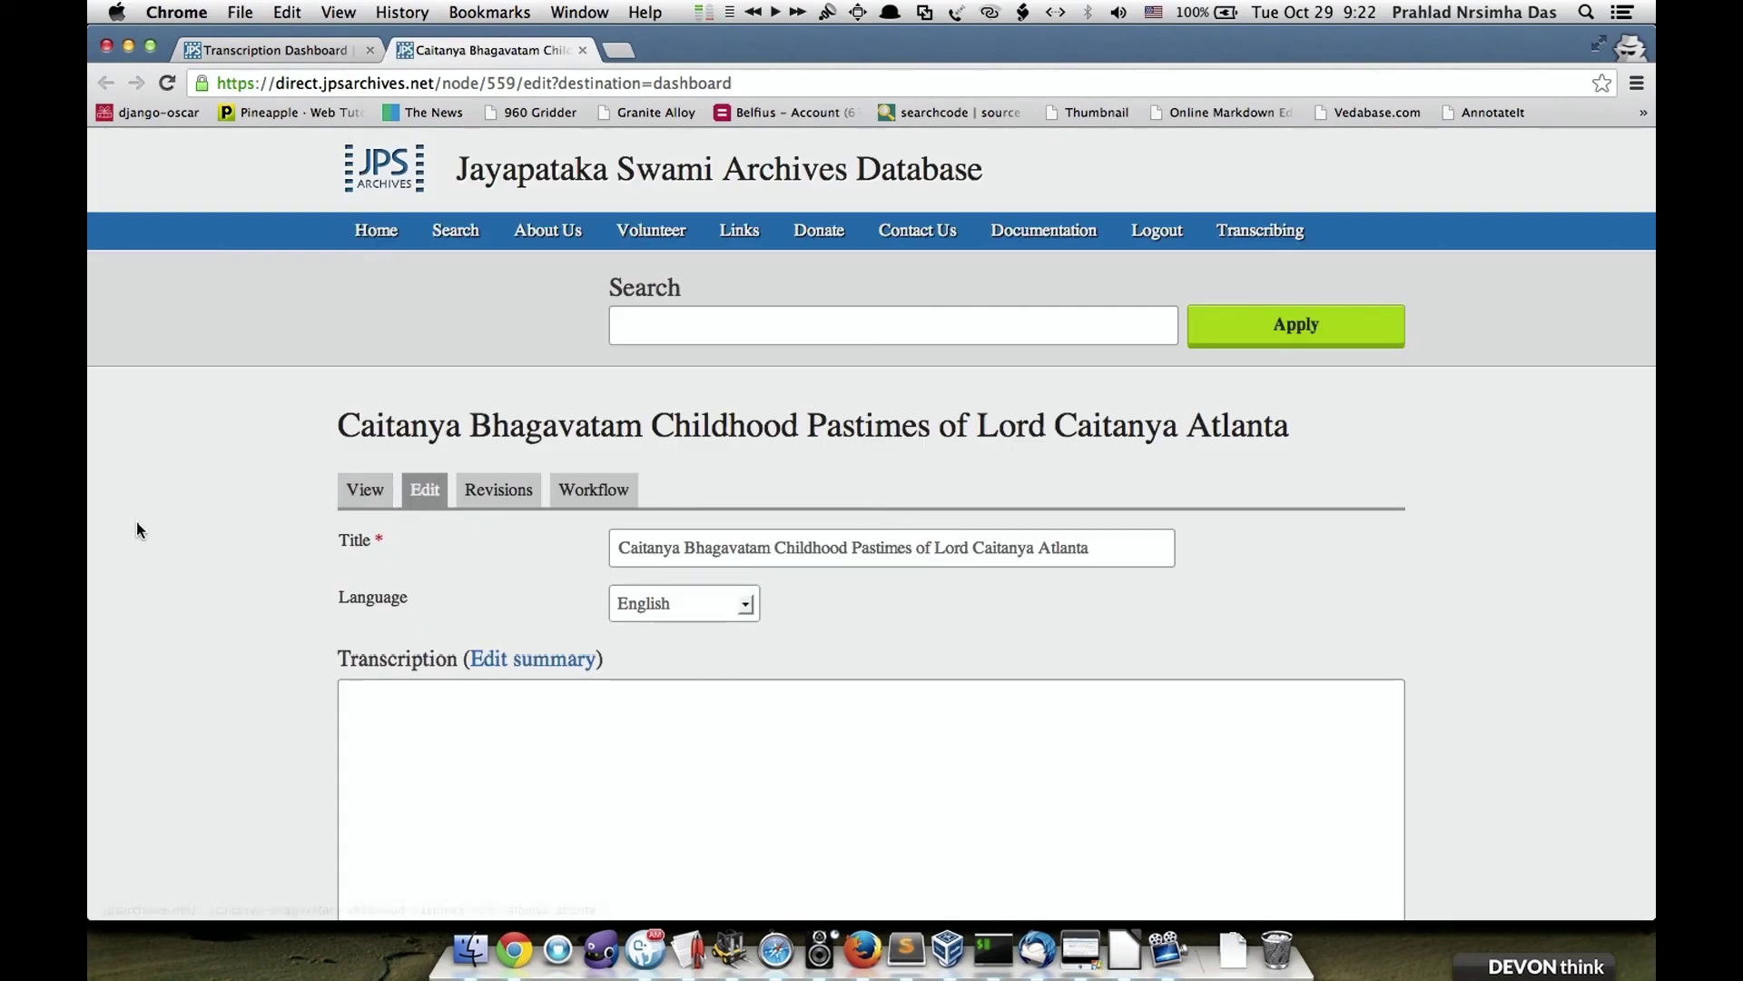
- Paste the lecture transcription into the empty Transcription field
{"action": "scroll", "coordinate": [136, 521], "scroll_direction": "down", "scroll_amount": 5}
{"action": "left_click", "coordinate": [483, 621]}
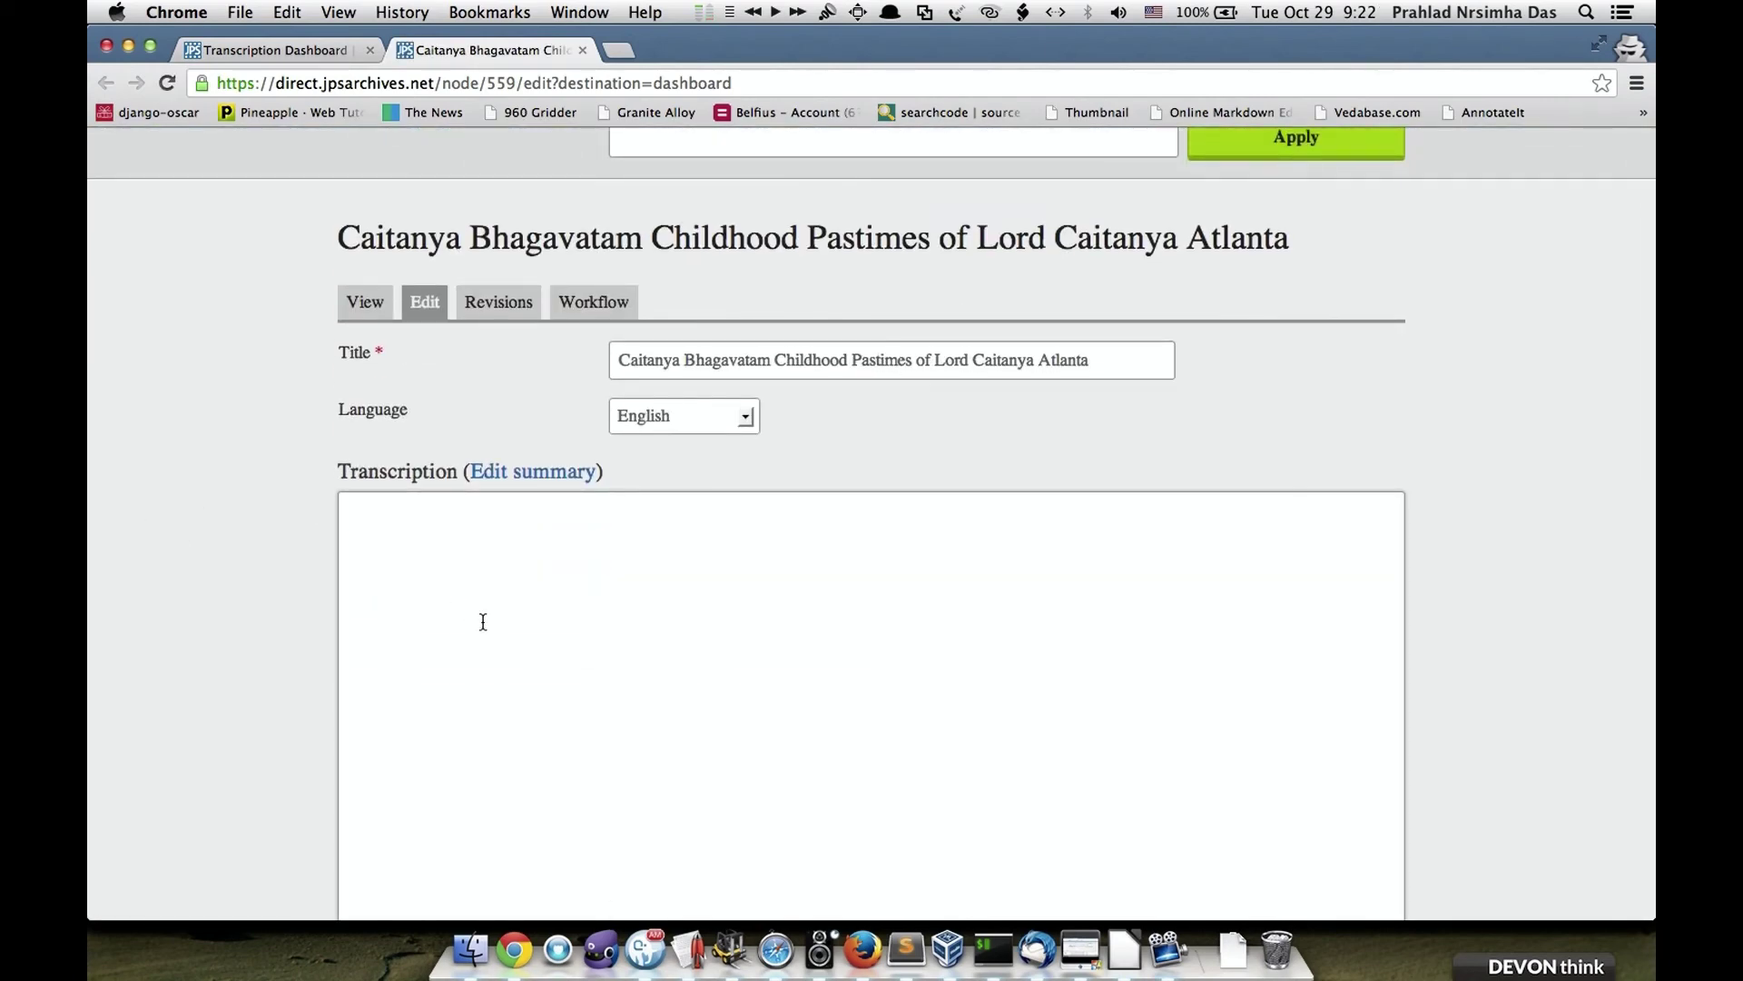
{"action": "key", "text": "super+v"}
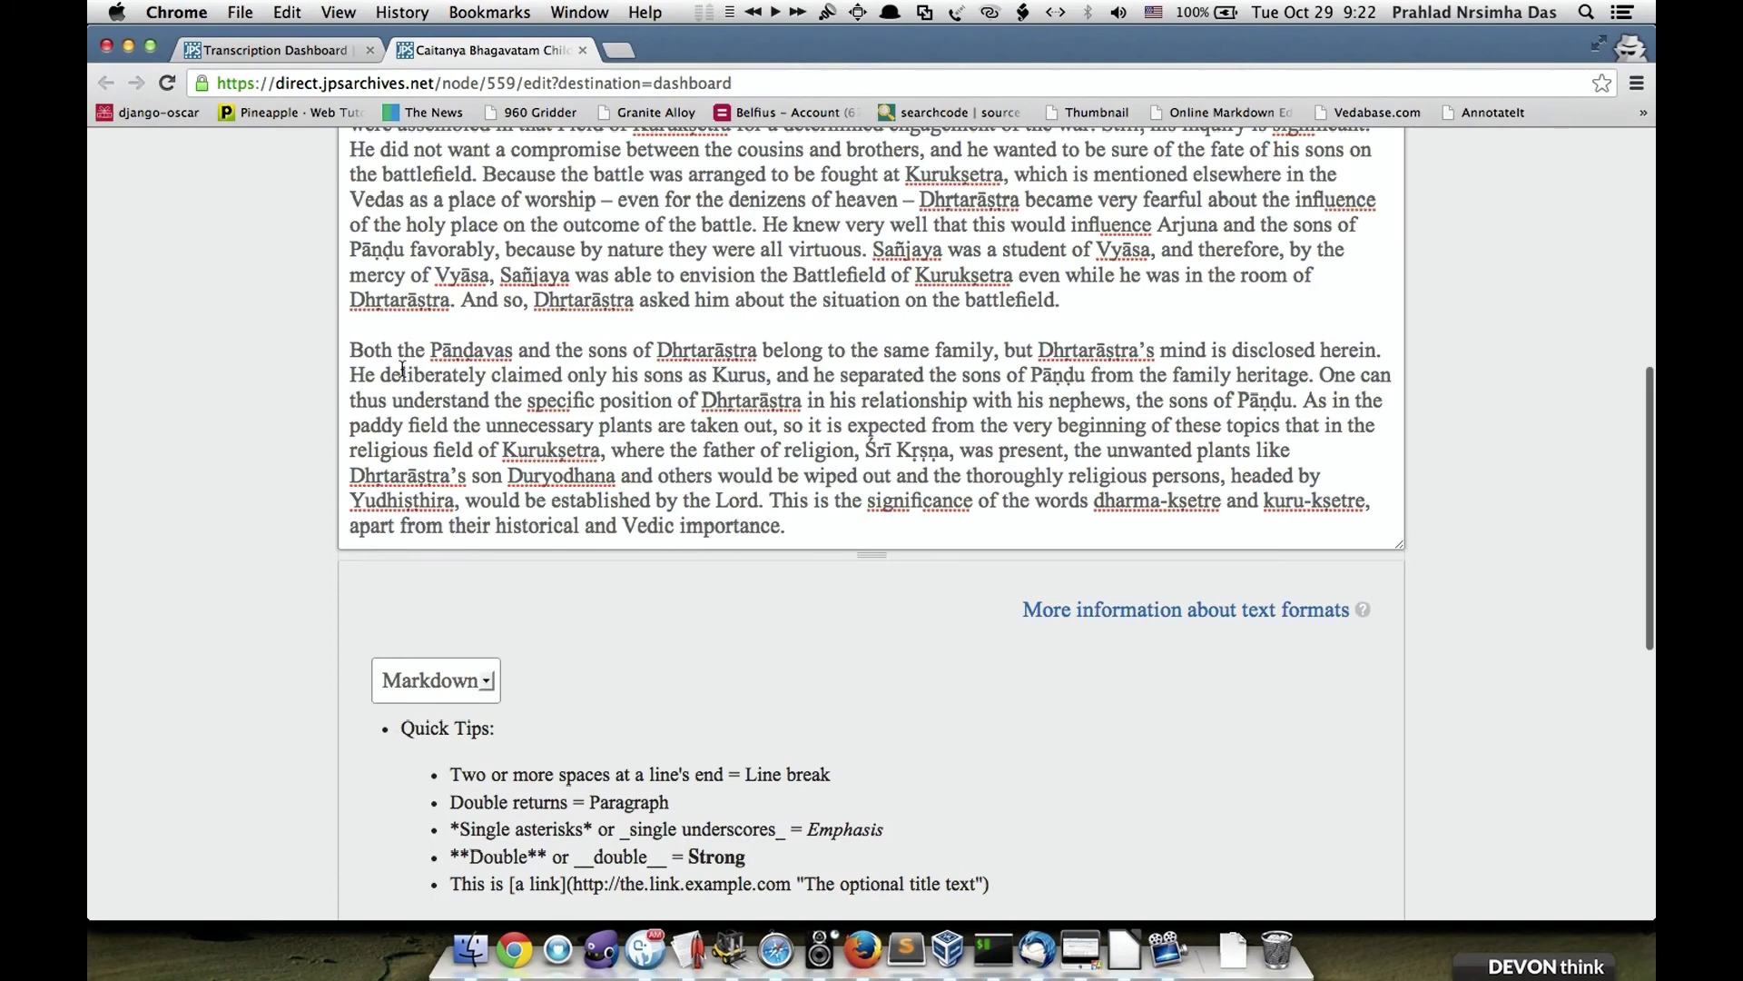
{"action": "scroll", "coordinate": [403, 369], "scroll_direction": "up", "scroll_amount": 5}
{"action": "scroll", "coordinate": [402, 369], "scroll_direction": "up", "scroll_amount": 5}
- Set the record state to 'to be edited' and add the workflow comment 'Done'
{"action": "scroll", "coordinate": [402, 369], "scroll_direction": "down", "scroll_amount": 5}
{"action": "scroll", "coordinate": [402, 370], "scroll_direction": "down", "scroll_amount": 2}
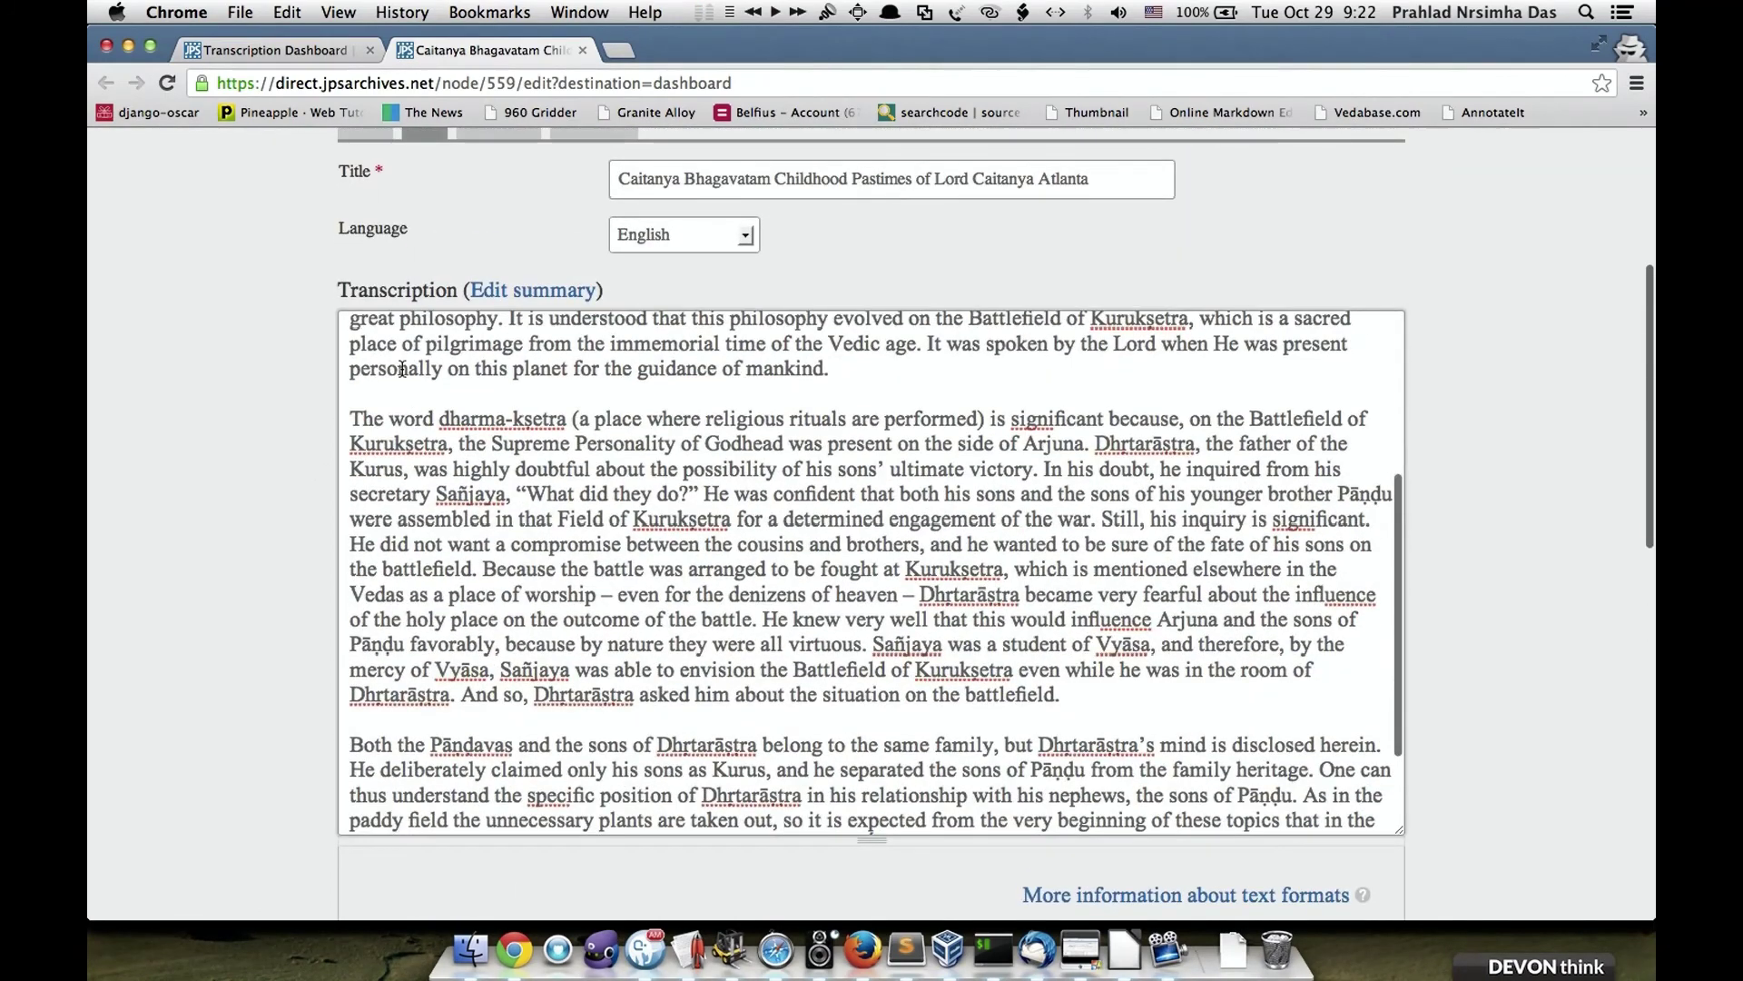
{"action": "scroll", "coordinate": [403, 369], "scroll_direction": "down", "scroll_amount": 5}
{"action": "scroll", "coordinate": [402, 370], "scroll_direction": "down", "scroll_amount": 3}
{"action": "scroll", "coordinate": [402, 369], "scroll_direction": "down", "scroll_amount": 5}
{"action": "scroll", "coordinate": [403, 370], "scroll_direction": "down", "scroll_amount": 1}
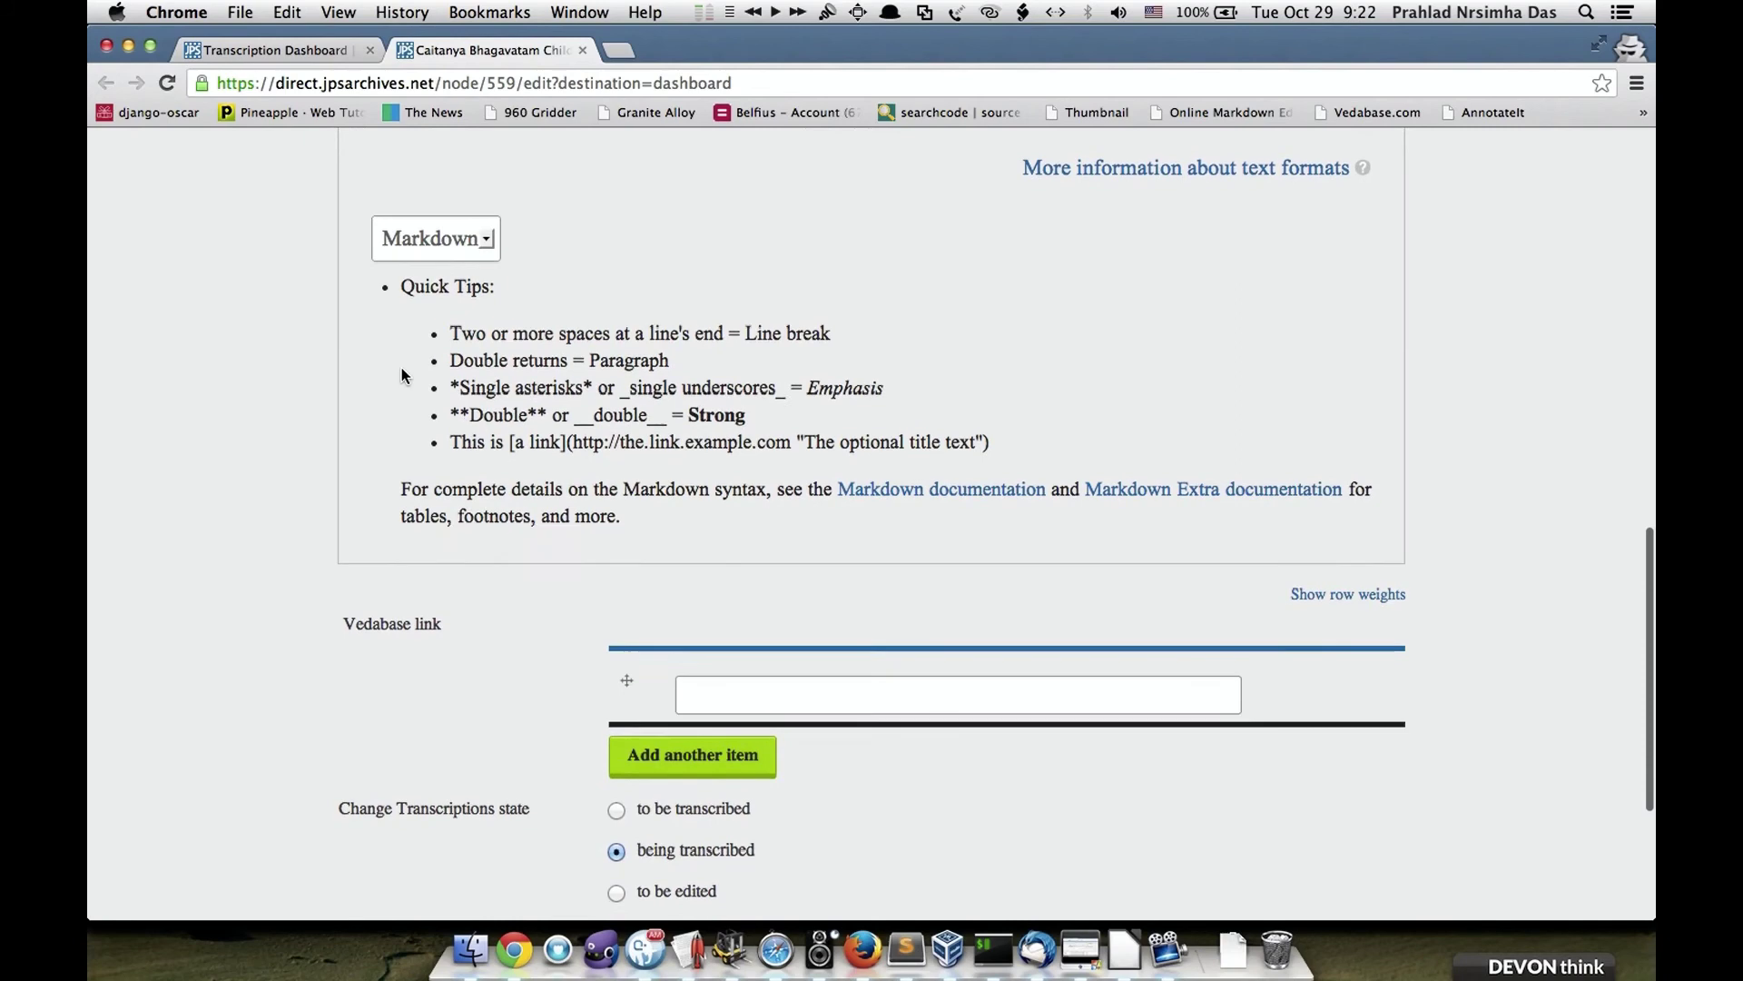
{"action": "scroll", "coordinate": [402, 370], "scroll_direction": "down", "scroll_amount": 5}
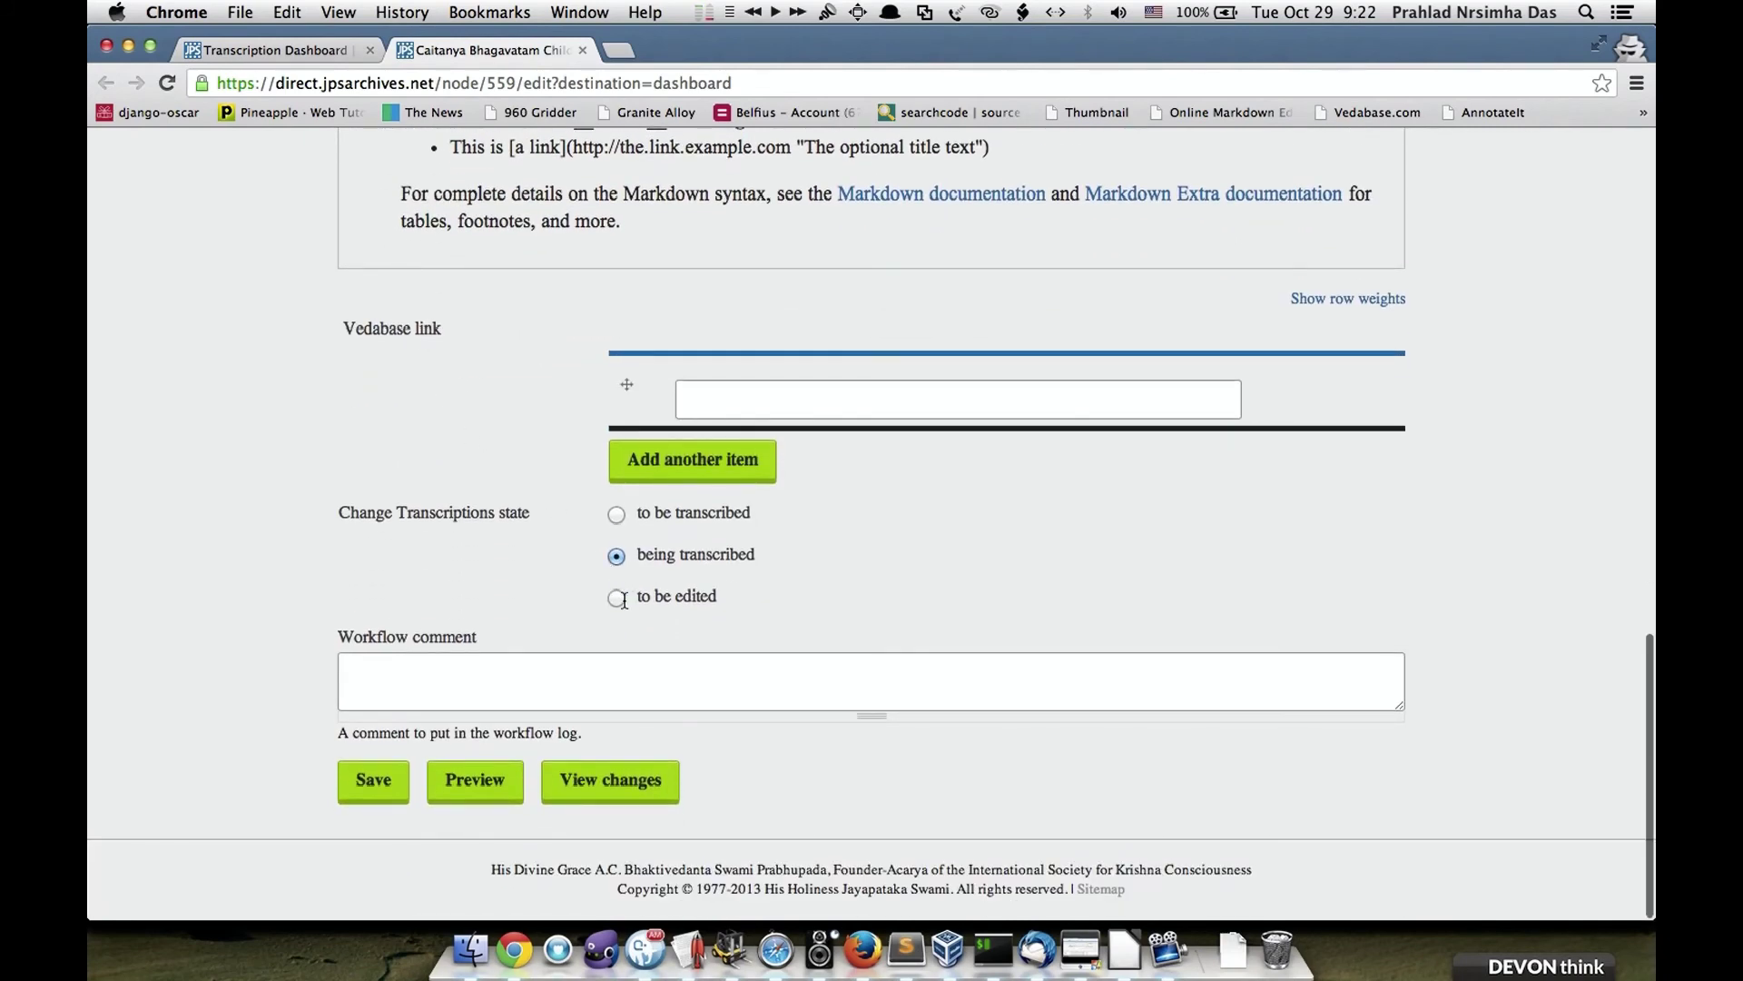
{"action": "left_click", "coordinate": [616, 603]}
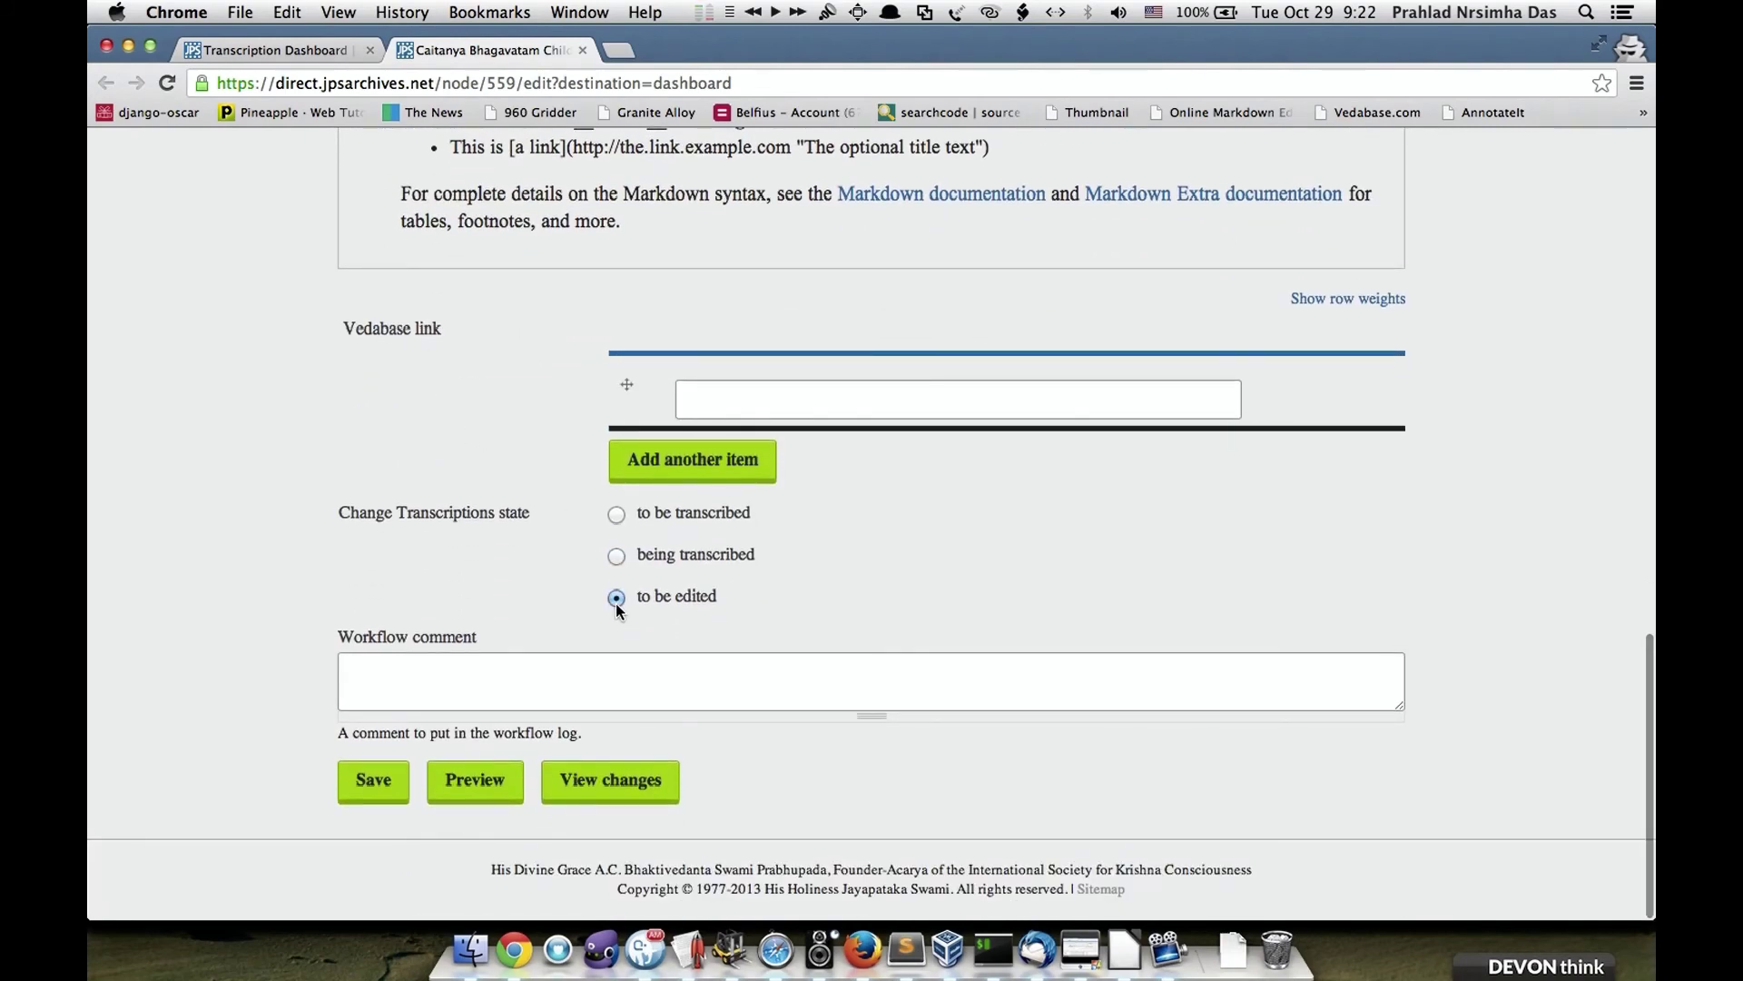
{"action": "left_click", "coordinate": [587, 662]}
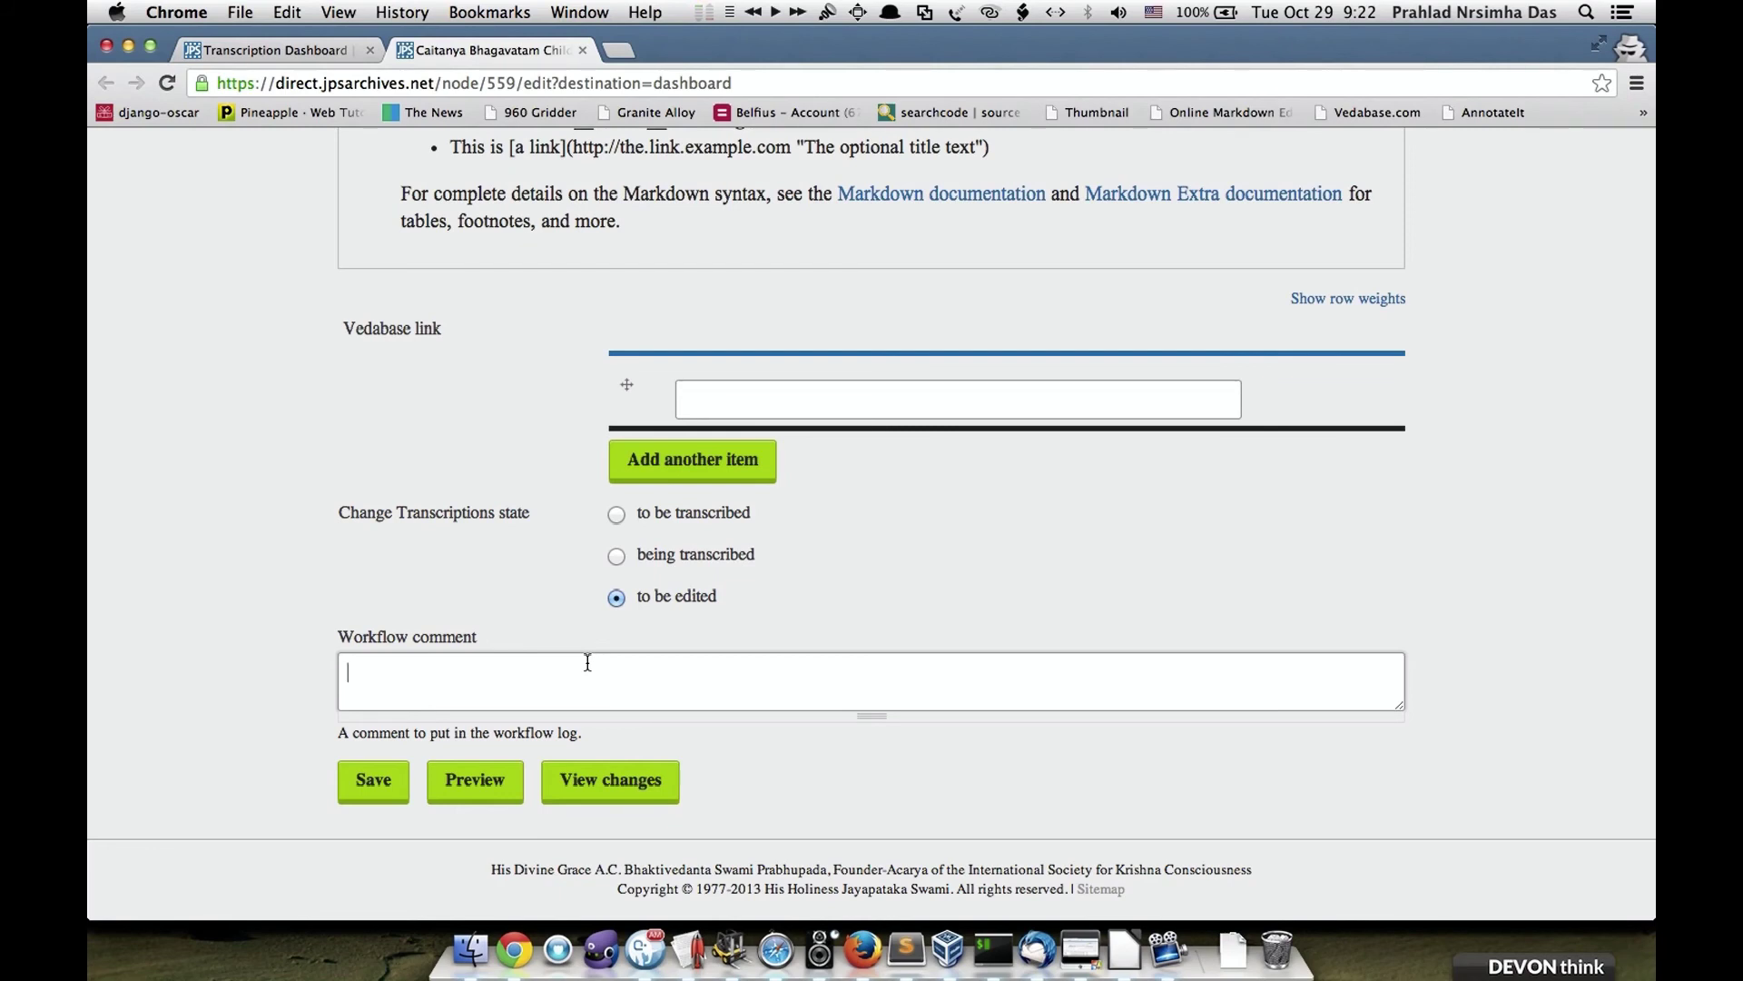
{"action": "type", "text": "Done."}
- Save the lecture record and check the dashboard's 'no lectures assigned' confirmation line
{"action": "left_click", "coordinate": [364, 785]}
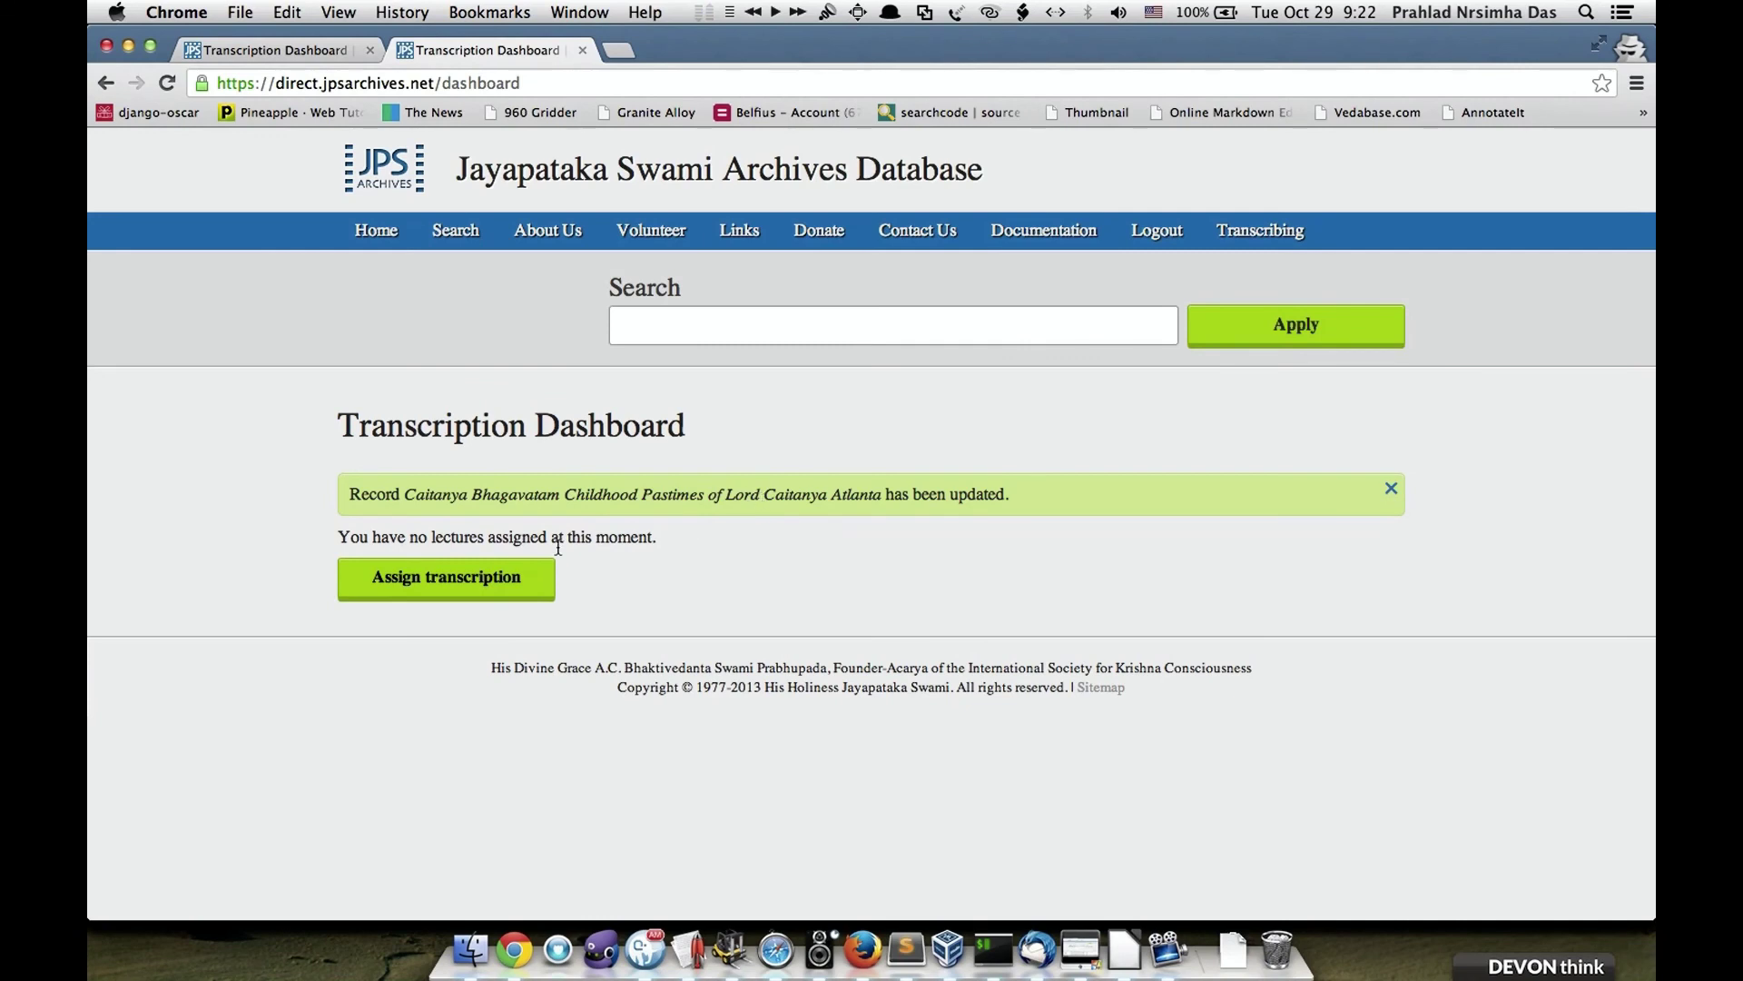
{"action": "left_click_drag", "start_coordinate": [332, 541], "coordinate": [654, 536]}
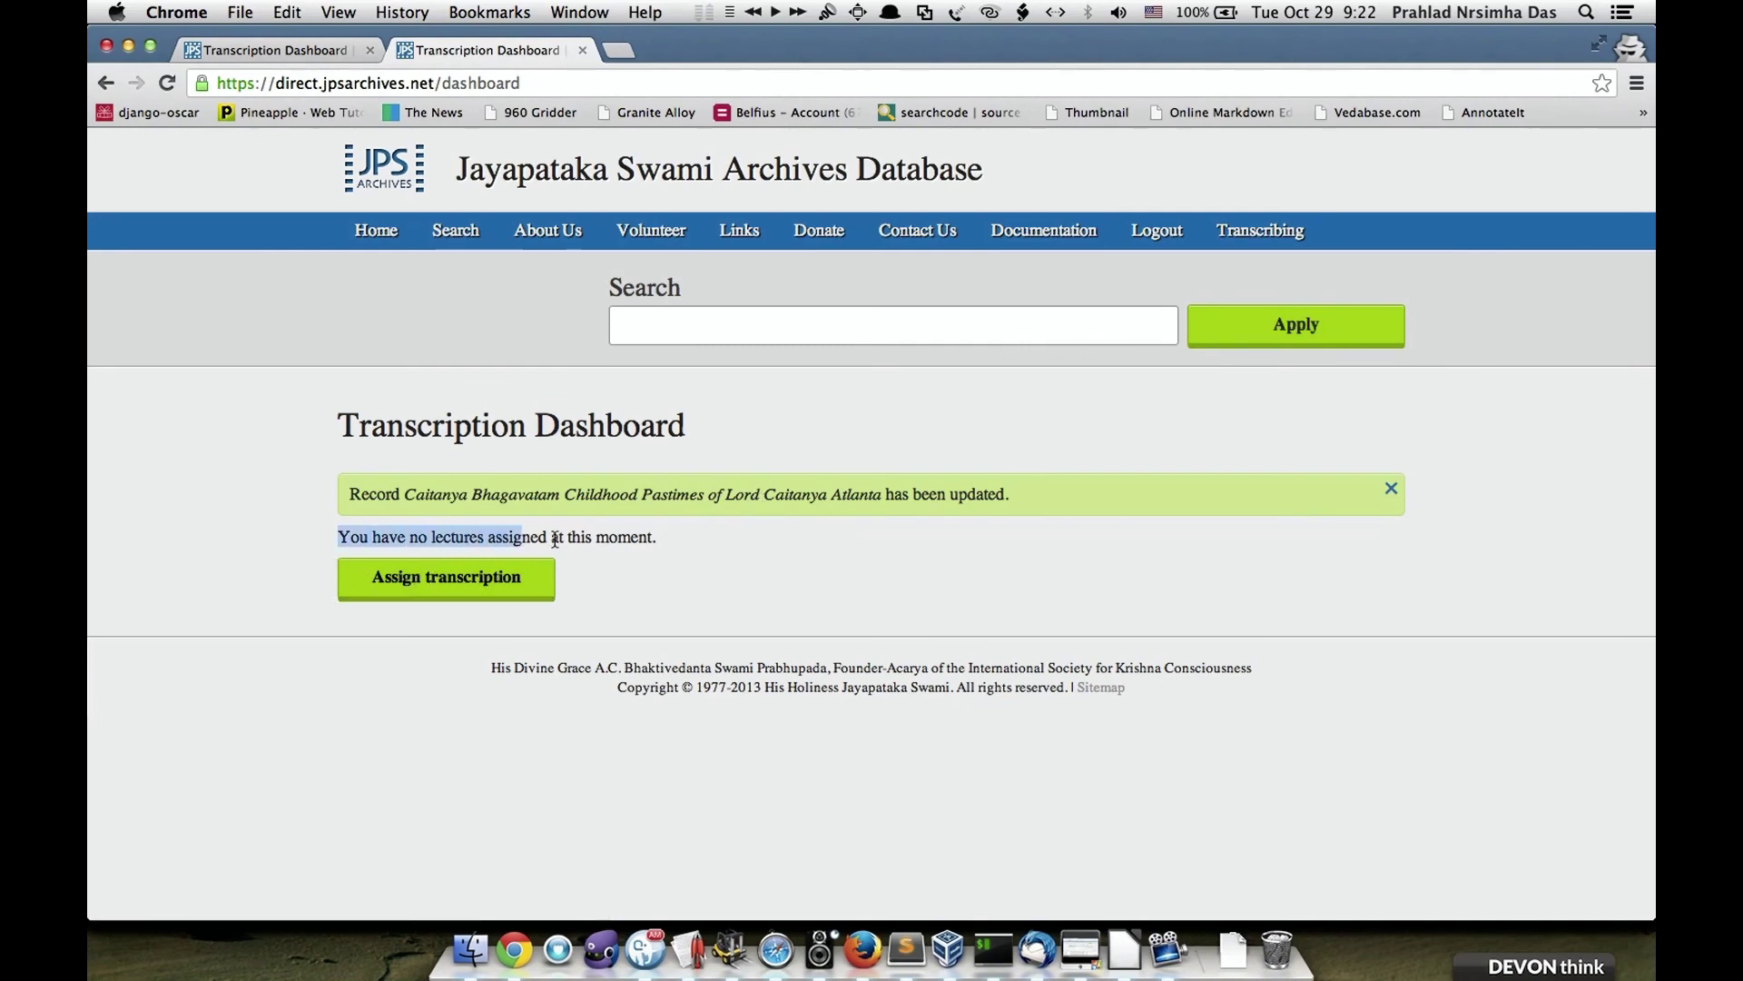
{"action": "left_click", "coordinate": [681, 532]}
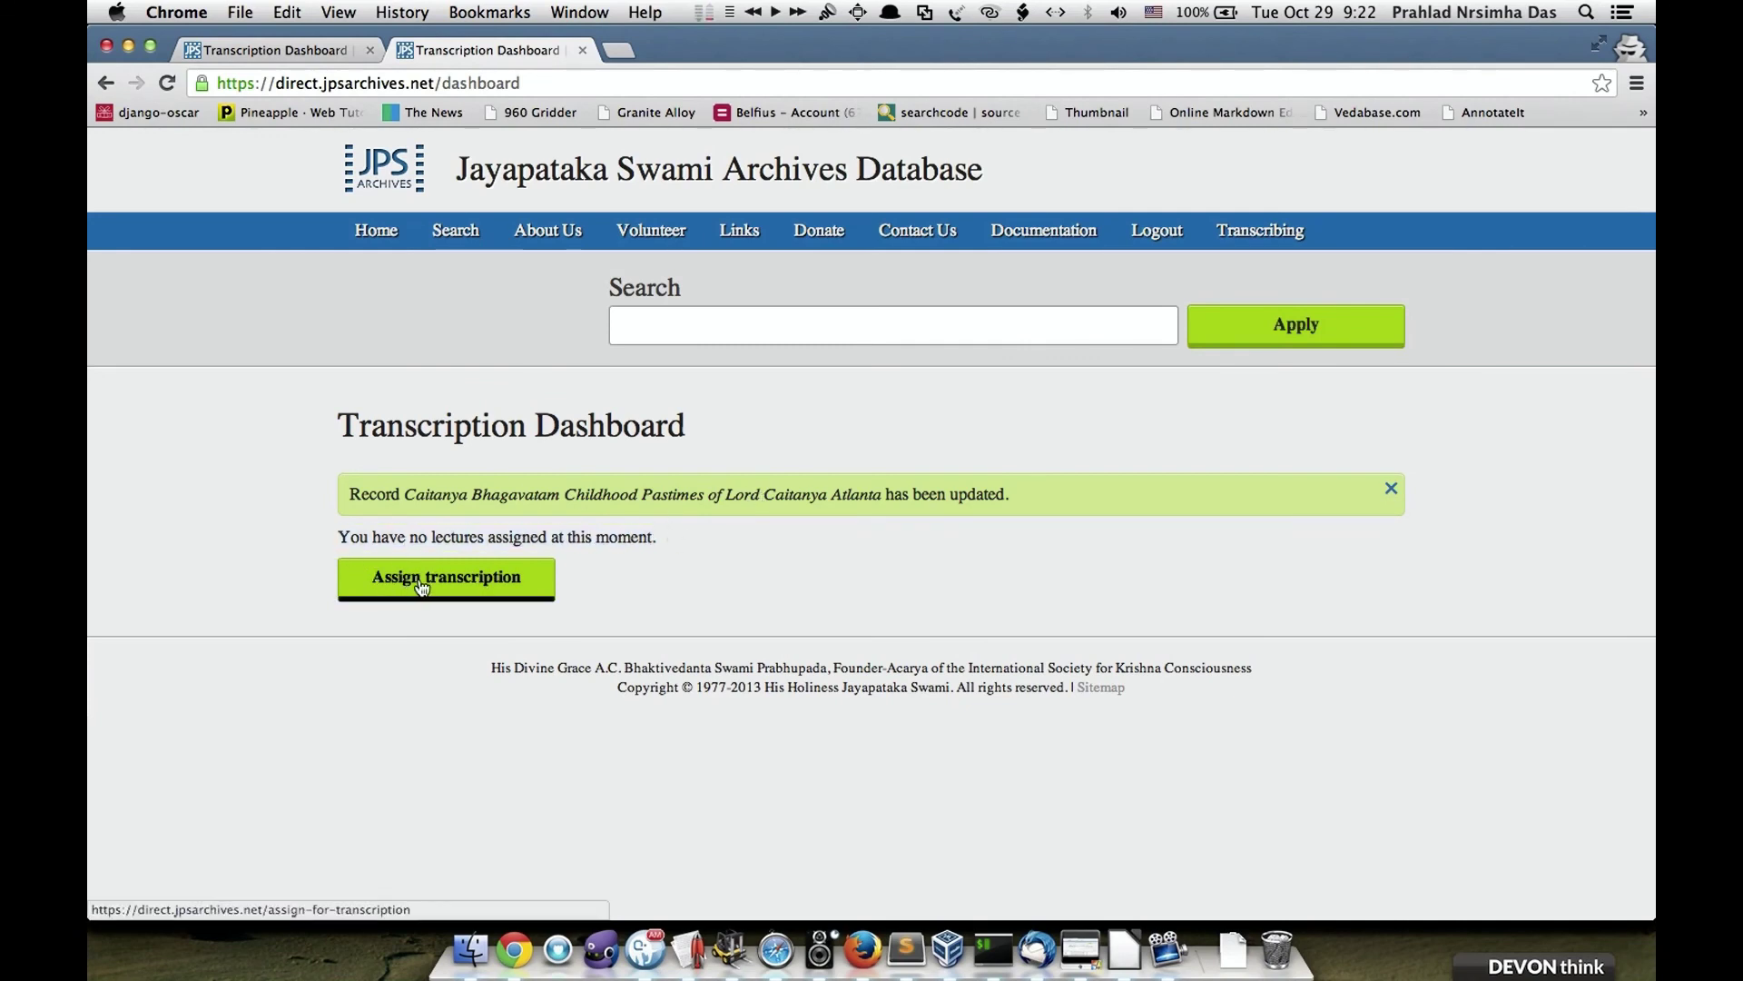